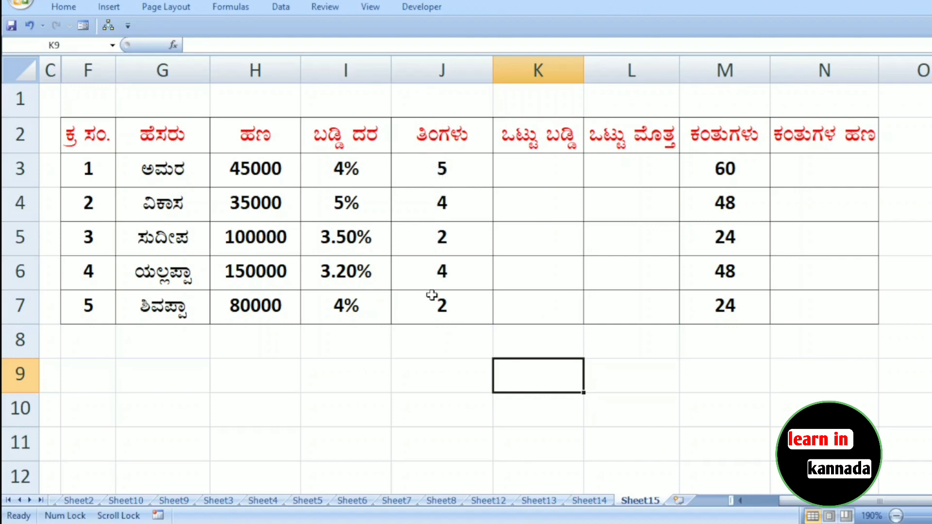
left_click(440, 169)
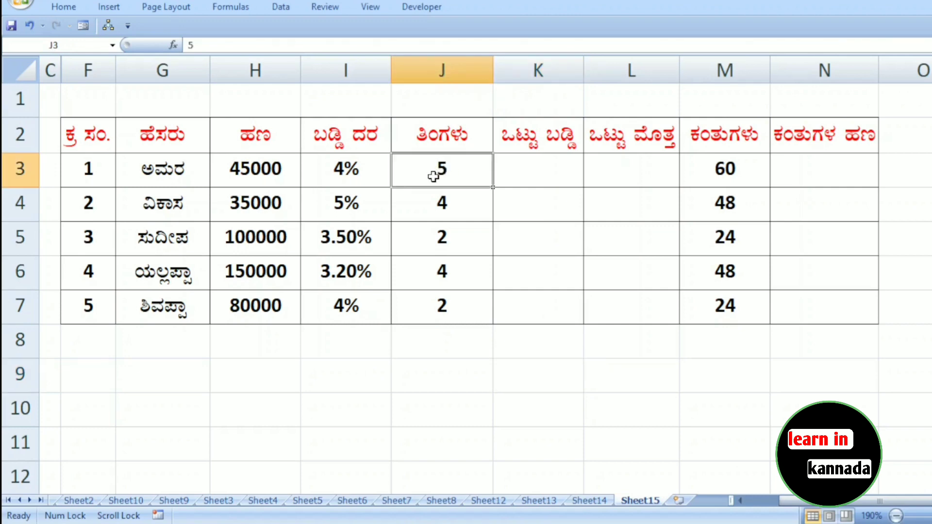
left_click(531, 173)
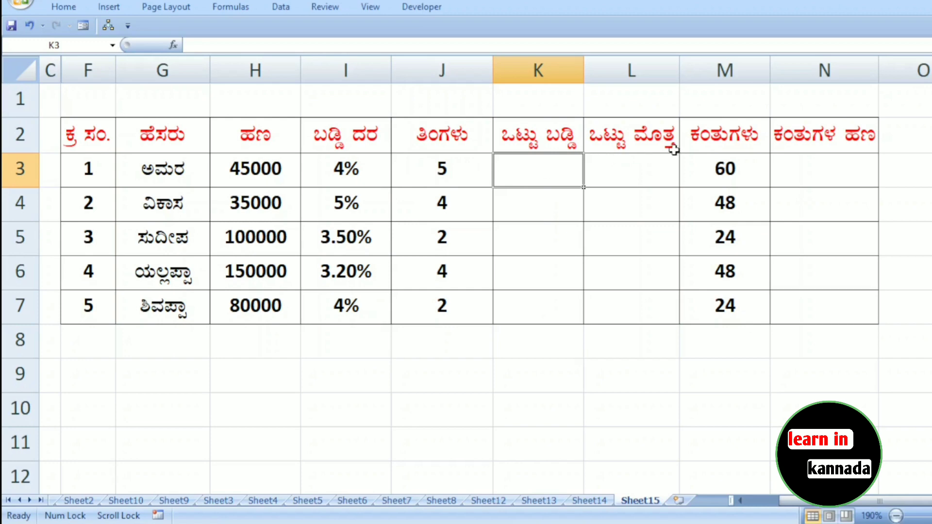
left_click(634, 174)
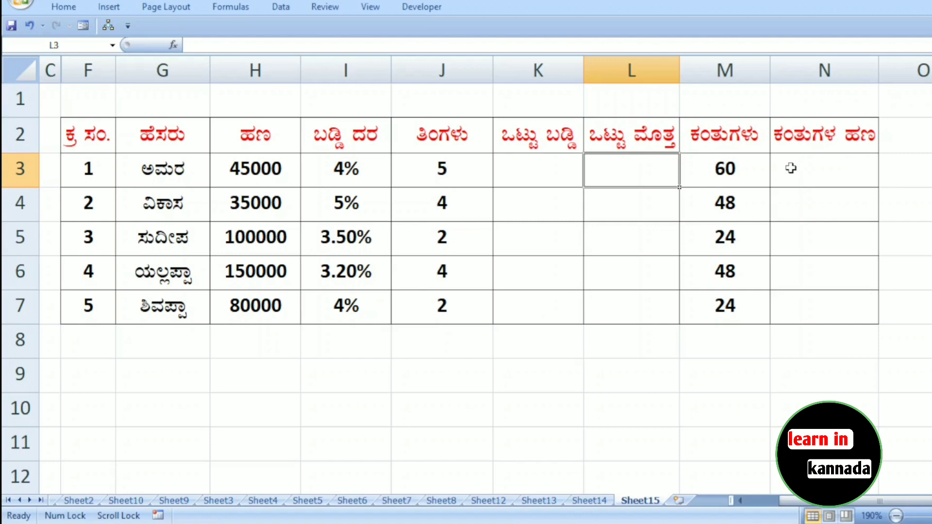
left_click(548, 164)
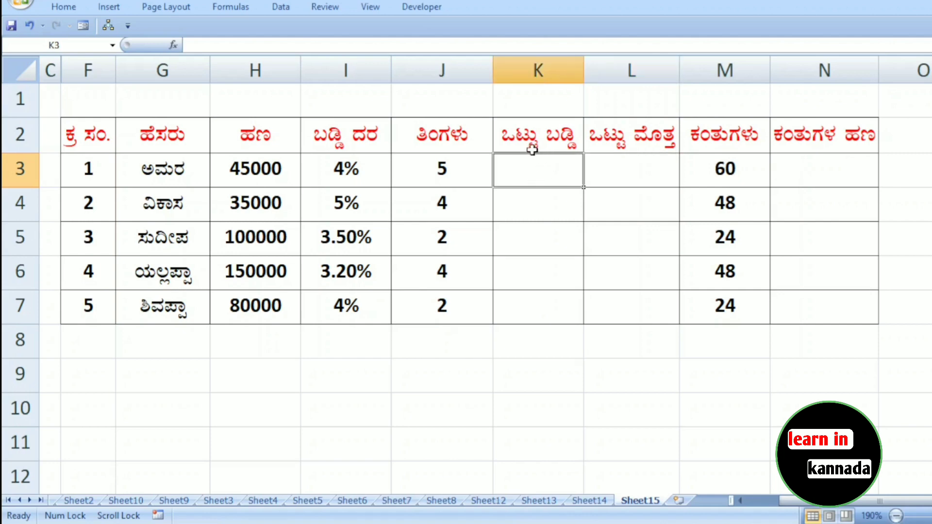
left_click(535, 202)
left_click(535, 175)
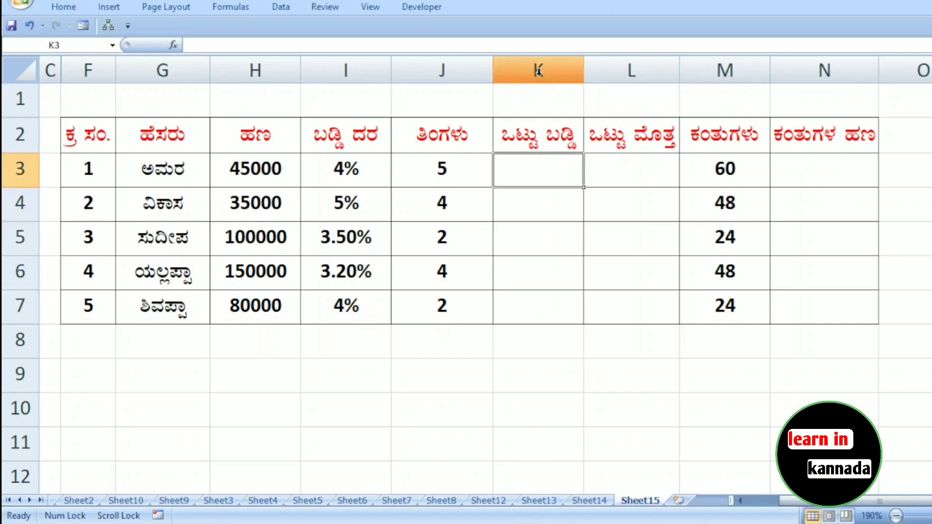
left_click(538, 73)
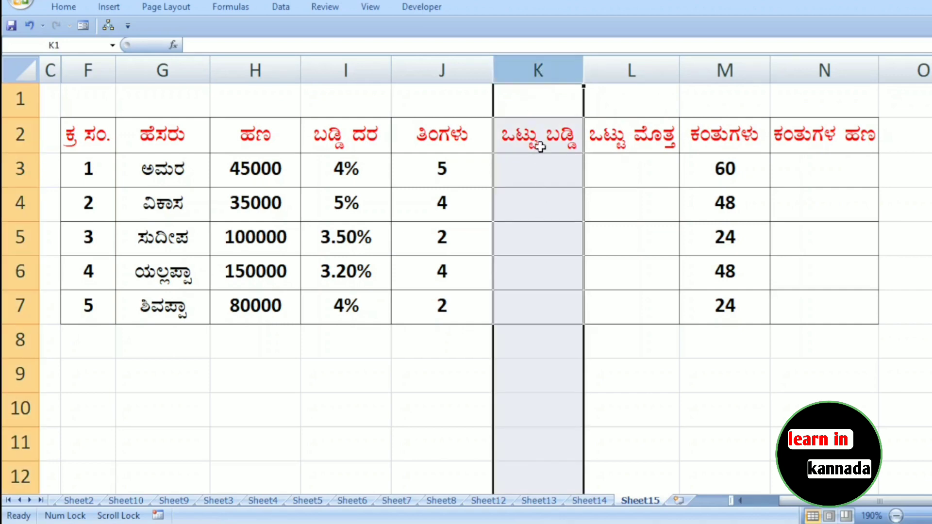
left_click(10, 167)
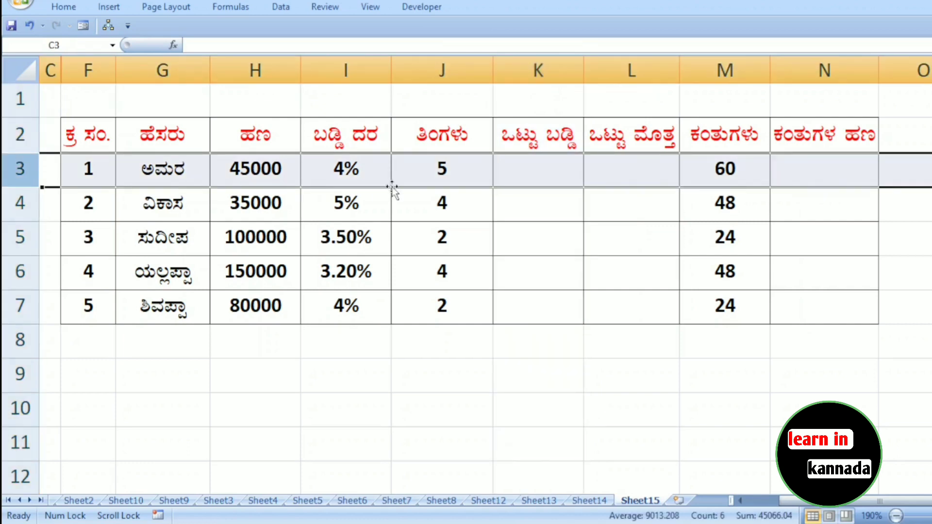
Step: Calculate the first borrower's total interest in K3 with the formula =H3*I3*J3
left_click(542, 169)
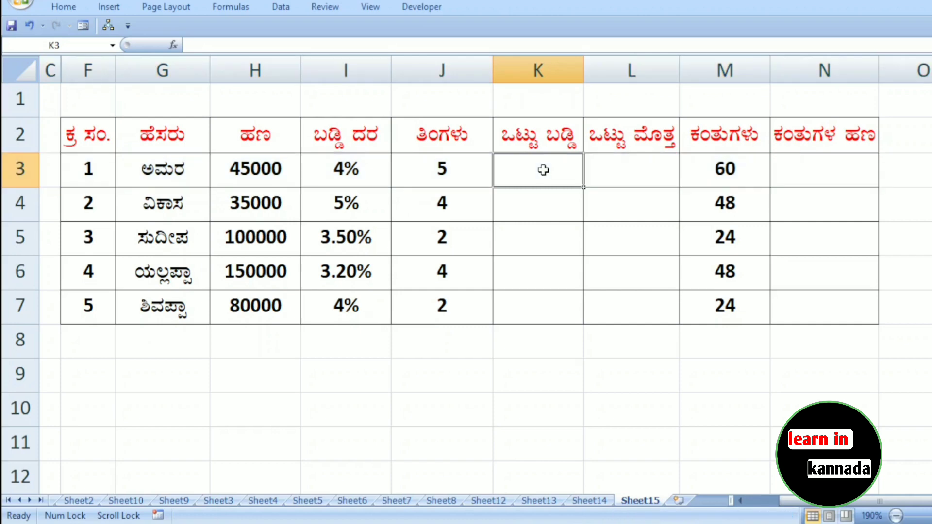
type("=")
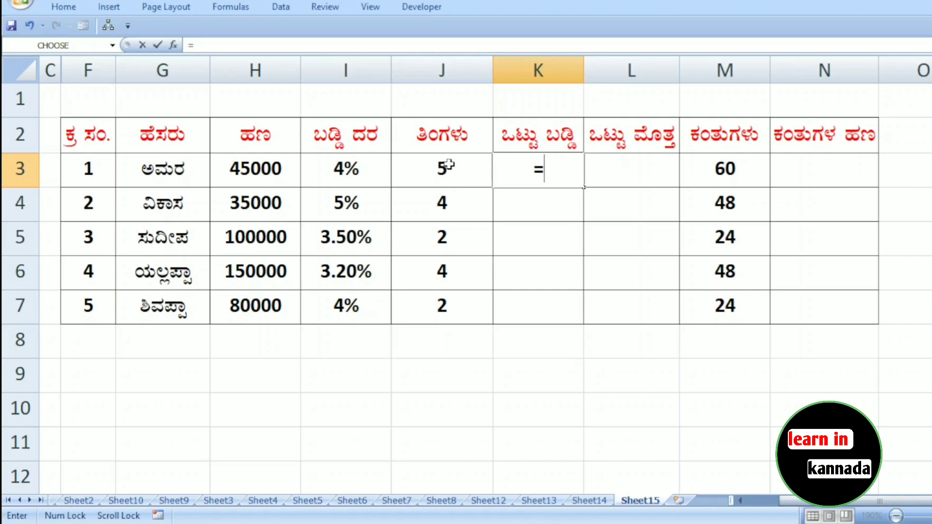
left_click(362, 169)
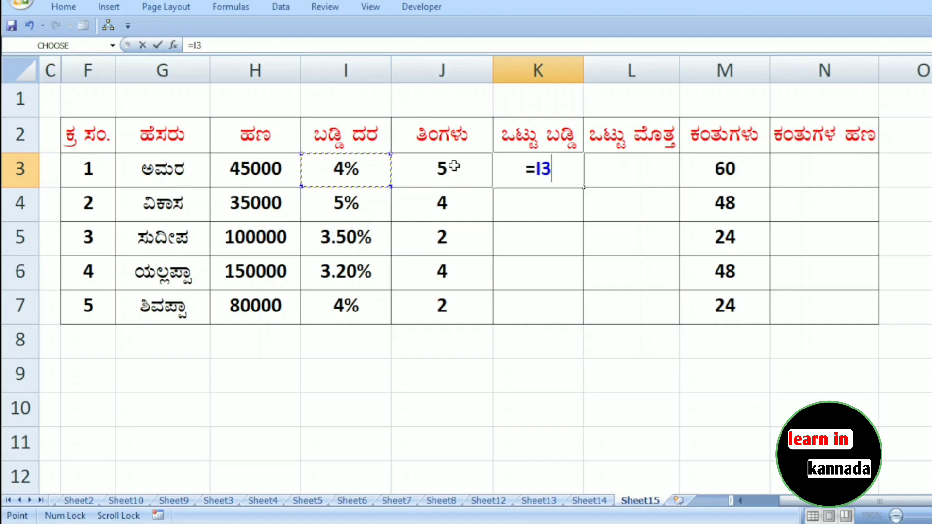
key("BackSpace")
key("BackSpace")
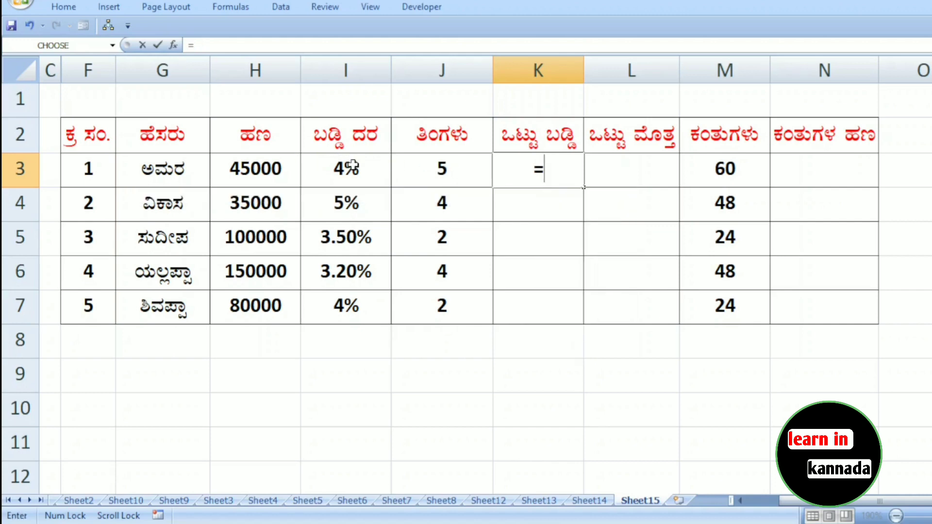
left_click(274, 168)
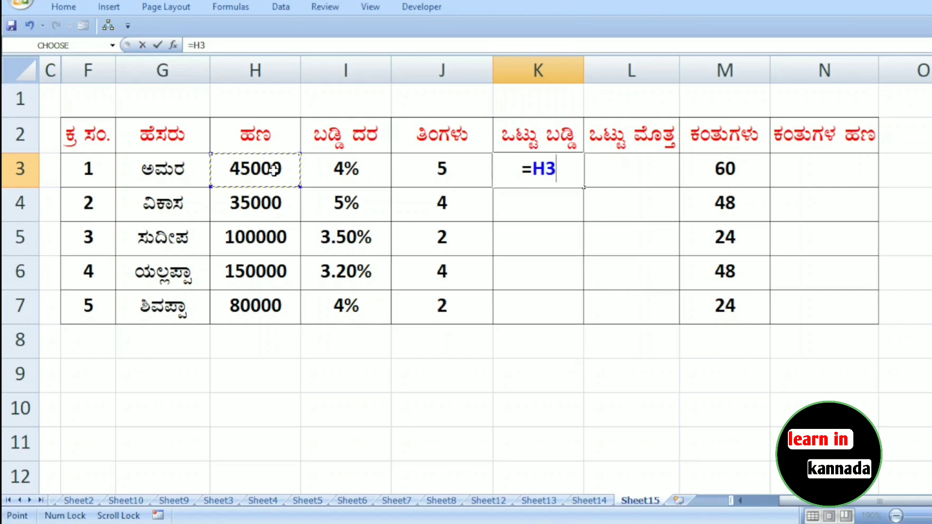
type("*")
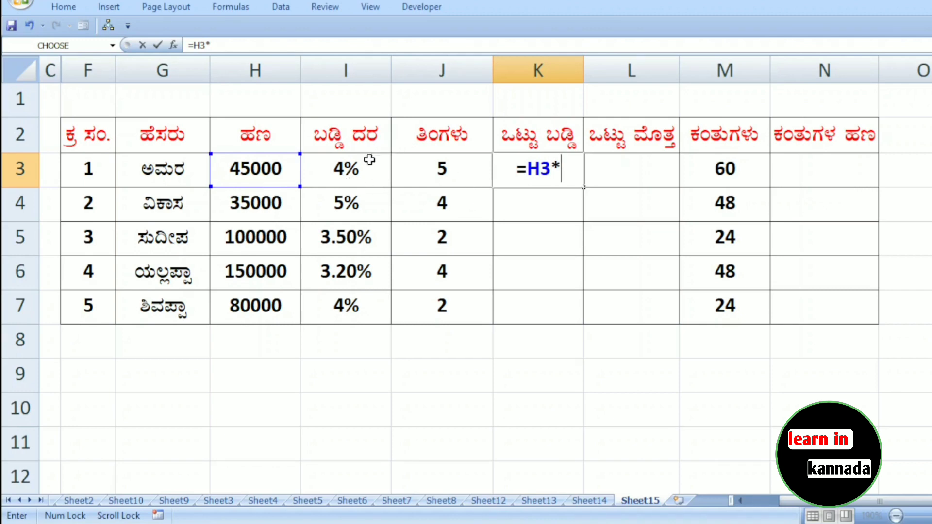
left_click(358, 169)
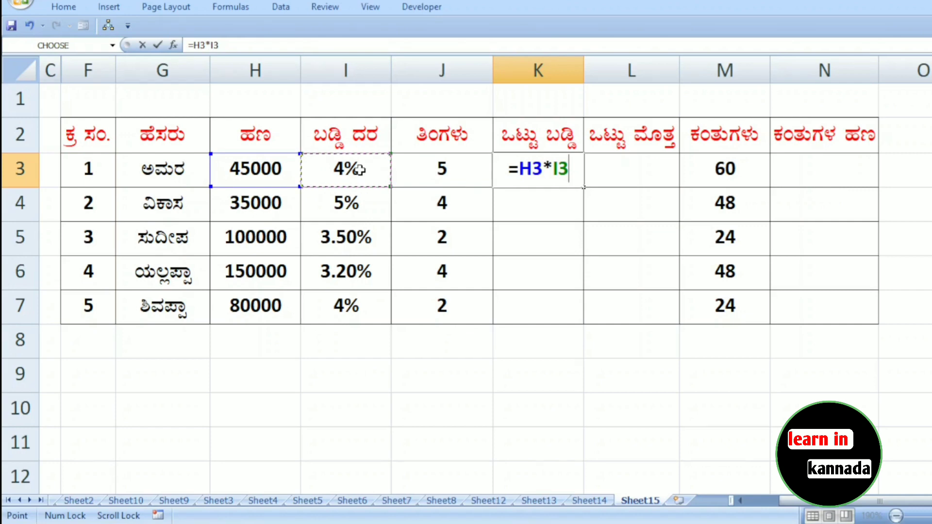
type("*")
left_click(447, 175)
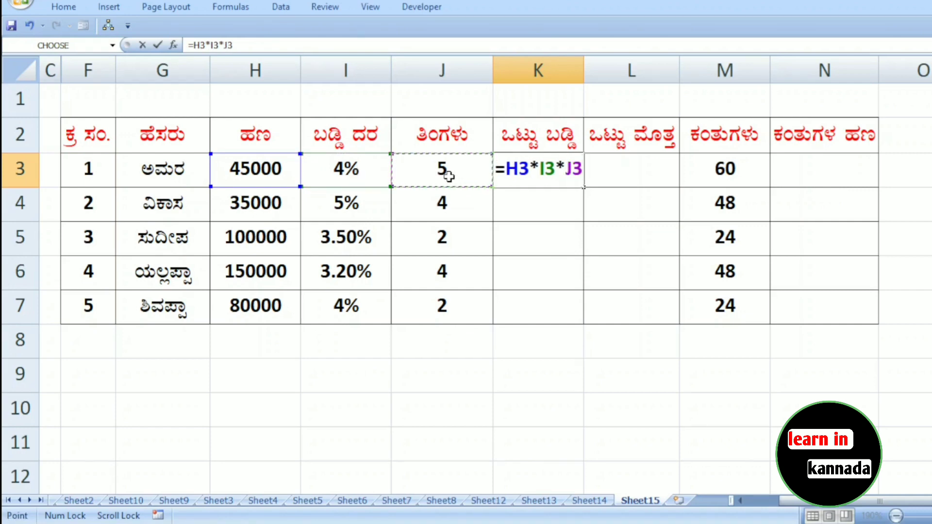
key("Return")
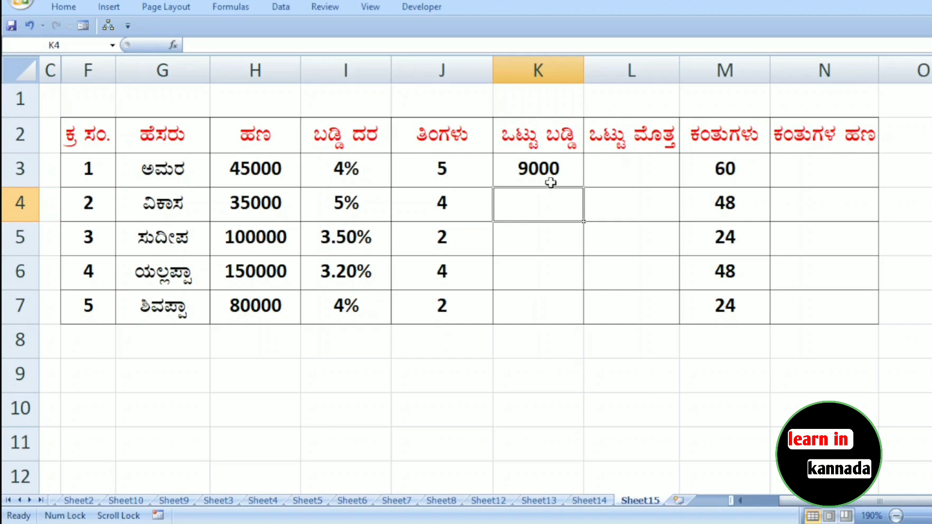
Step: Calculate the first borrower's total amount in L3 by adding principal and interest with =H3+K3
left_click(639, 173)
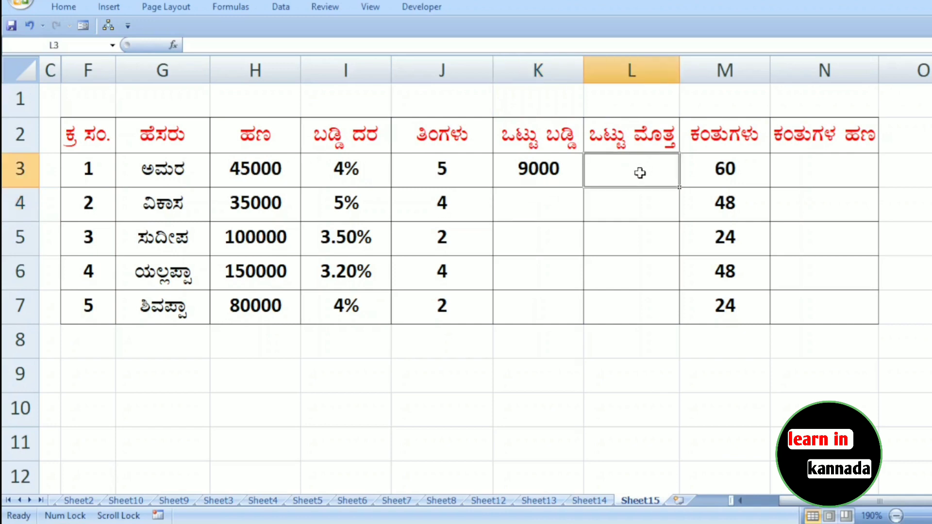
type("=")
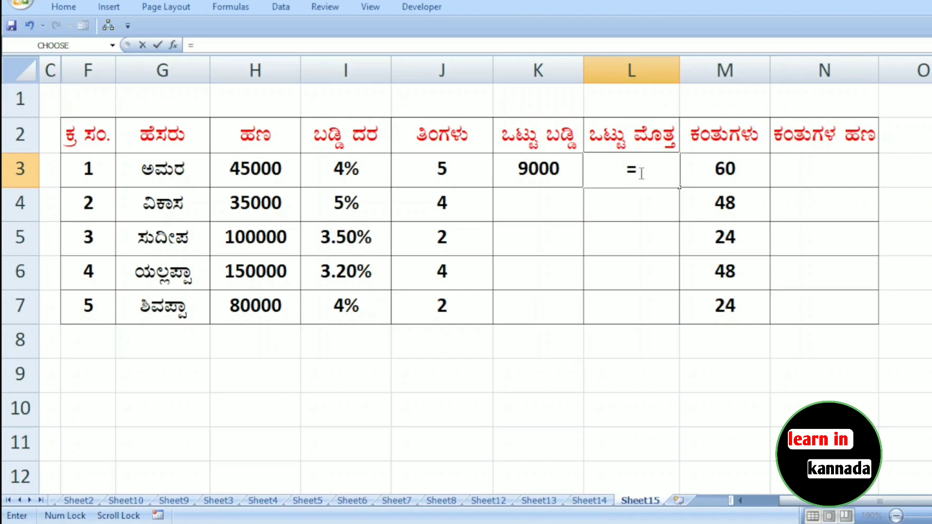
left_click(283, 170)
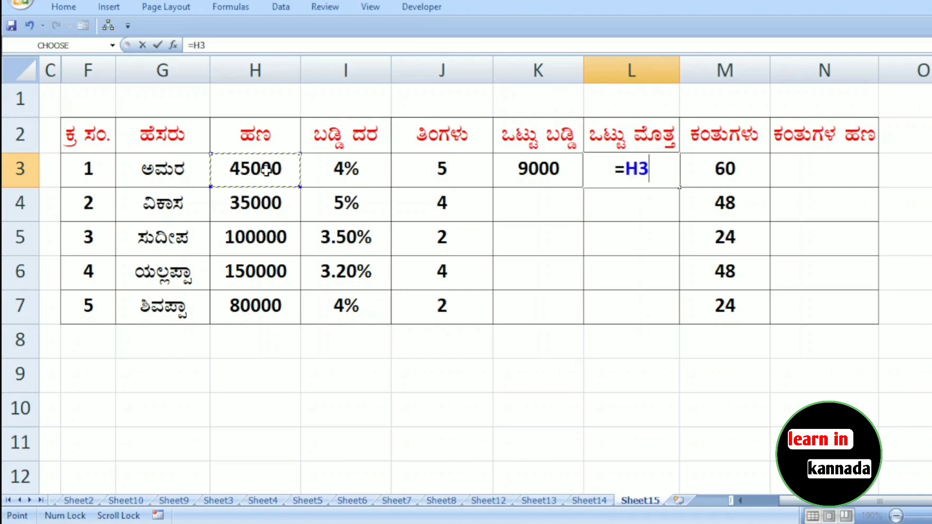
type("+")
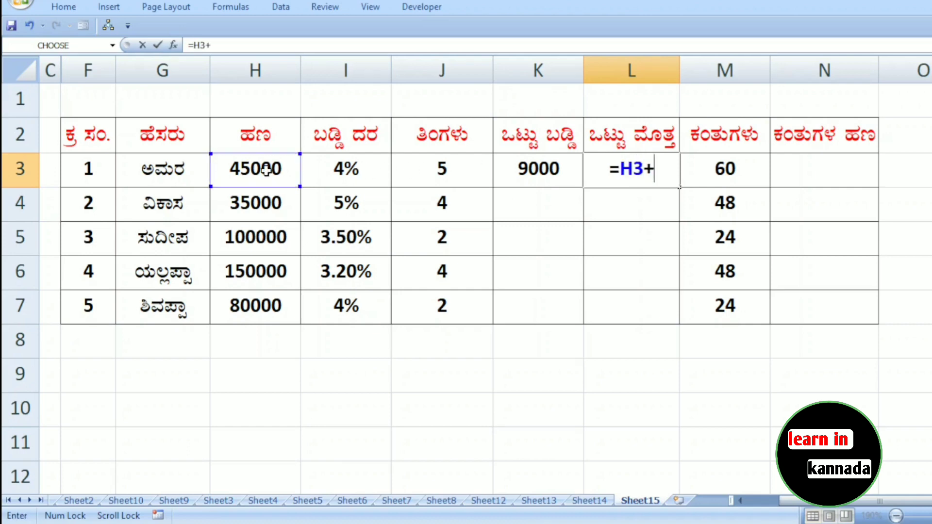
left_click(540, 165)
key("Return")
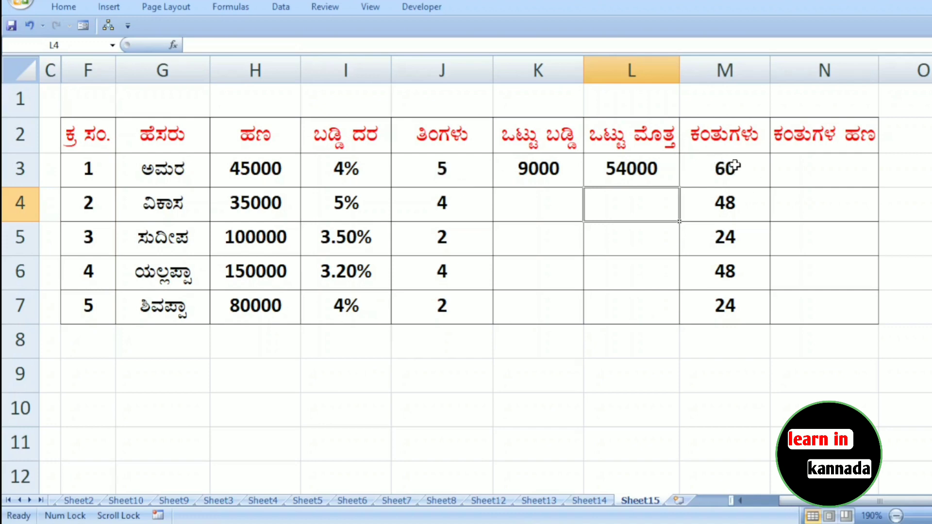
Step: Calculate the first borrower's installment amount in N3 by dividing the total by the installments with =L3/M3
left_click(815, 177)
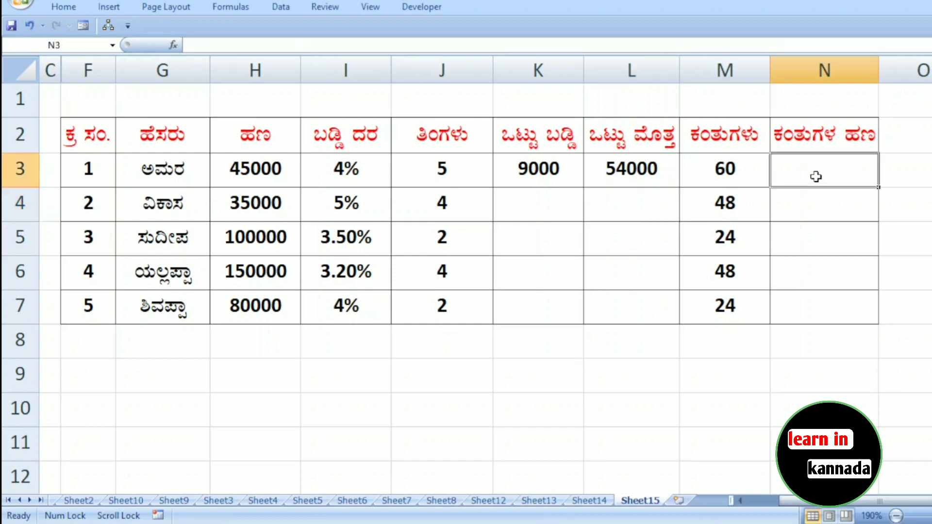
type("=")
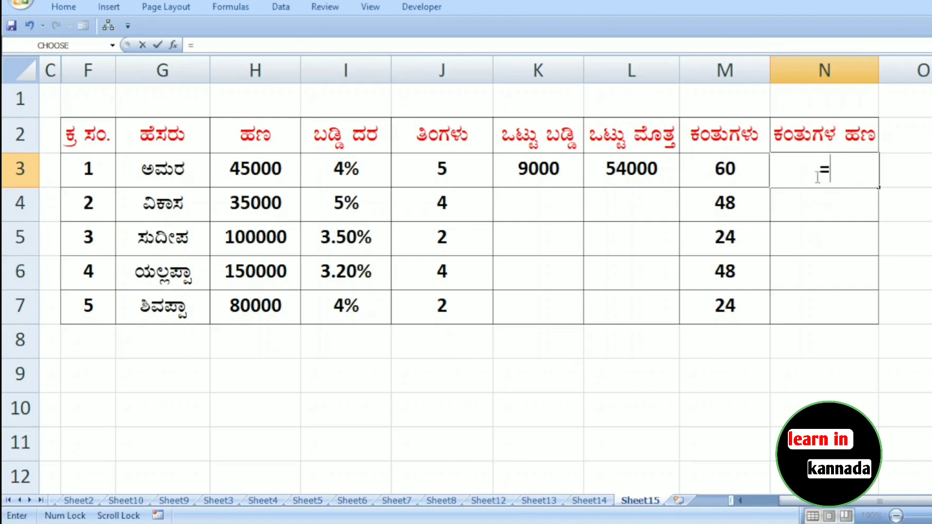
left_click(640, 168)
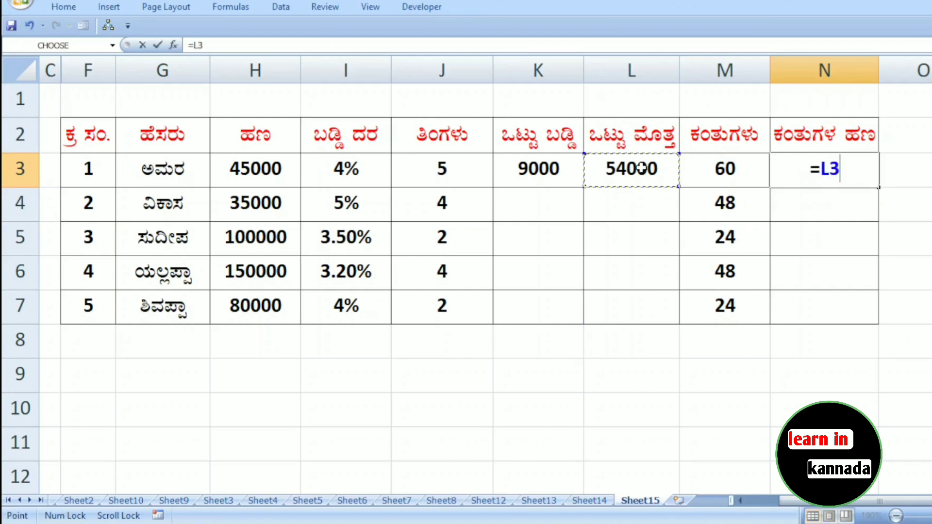
type("/")
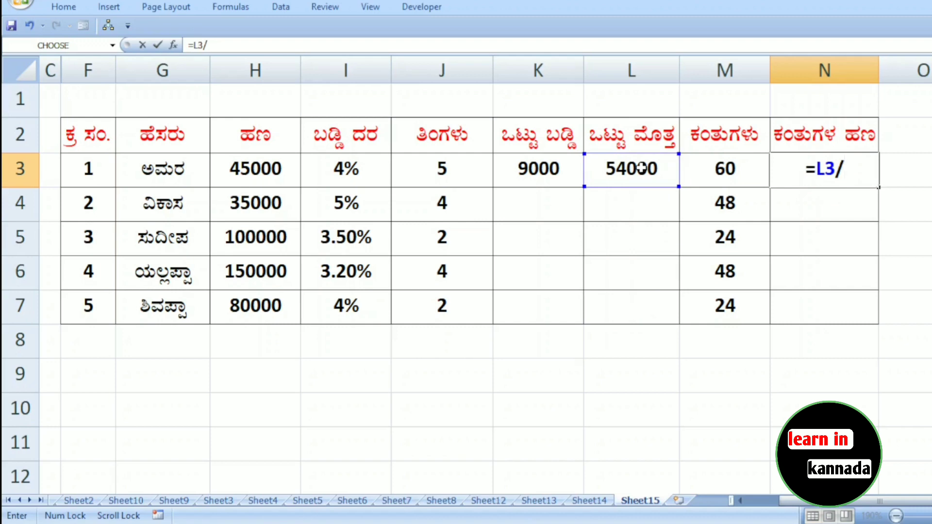
left_click(711, 169)
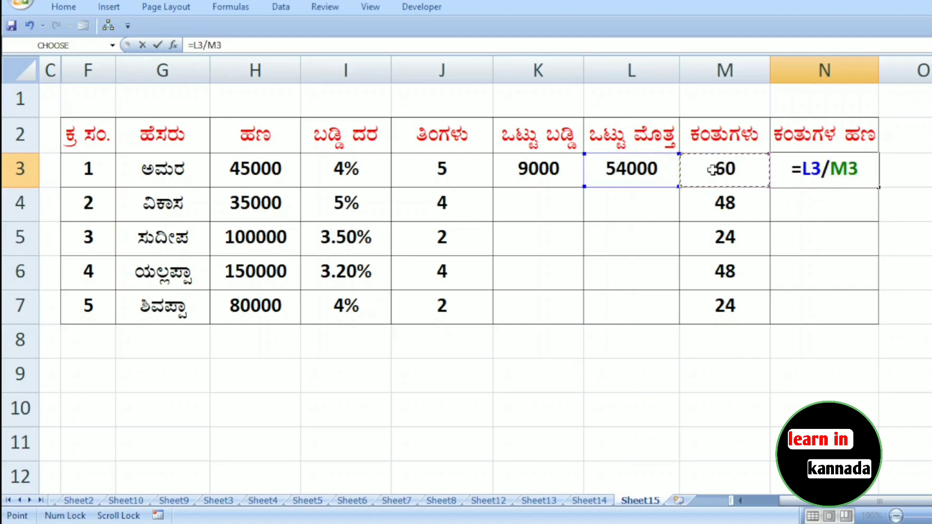
key("Return")
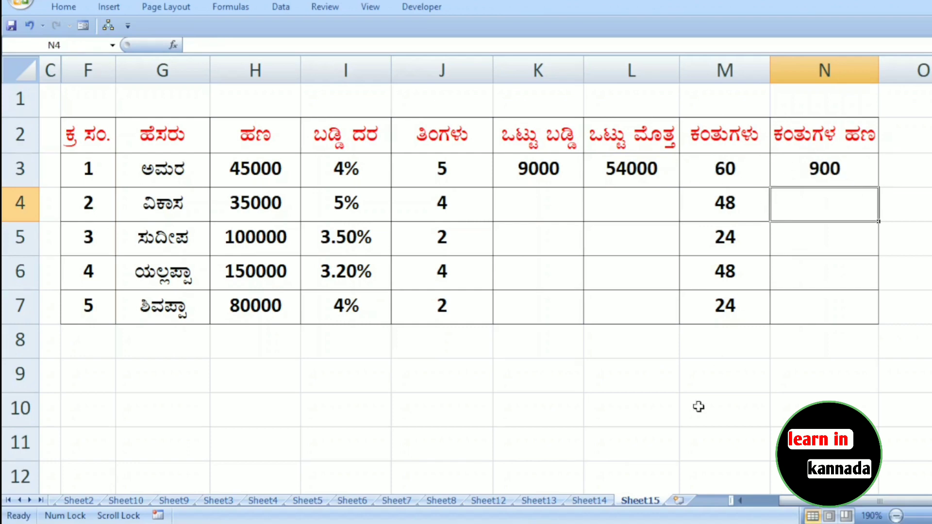
Step: Cross-check the first borrower's total by calculating =900*60 in cell L9, and clear that cell
left_click(623, 381)
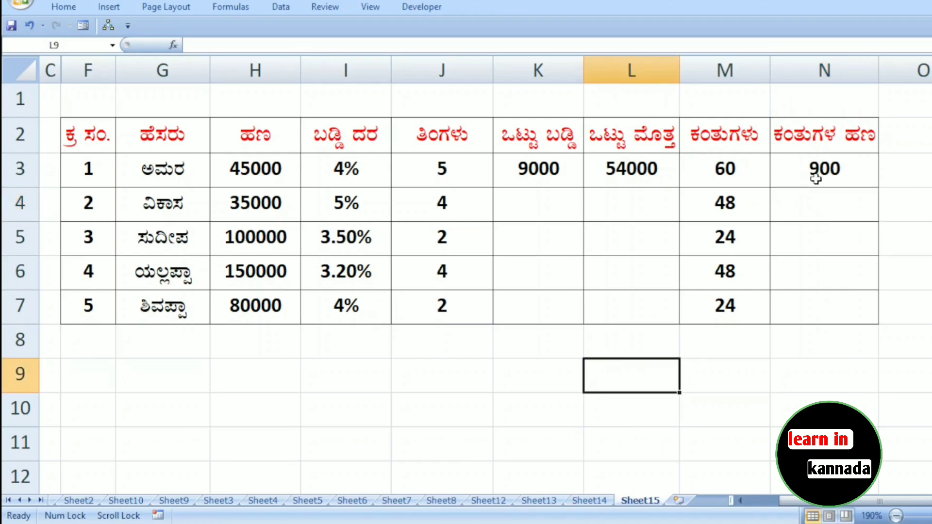
type("=")
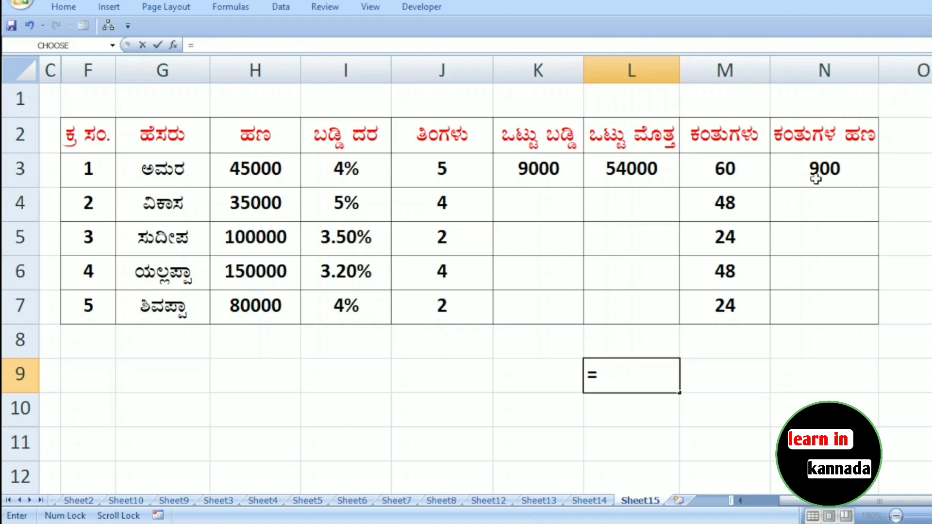
type("900")
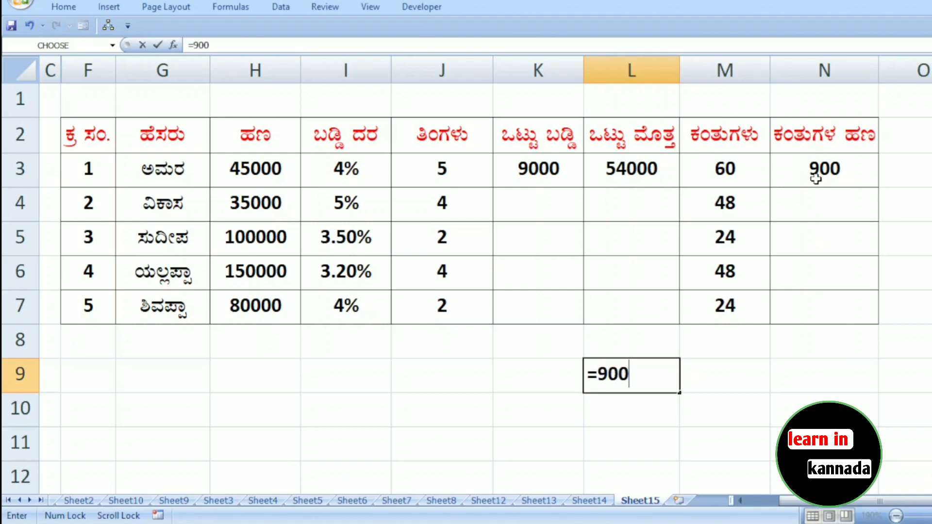
type("*60")
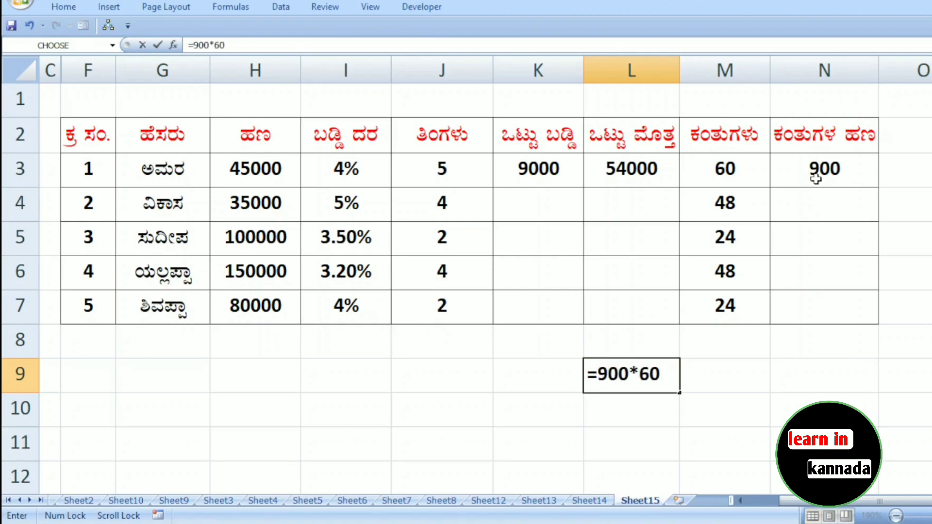
key("Return")
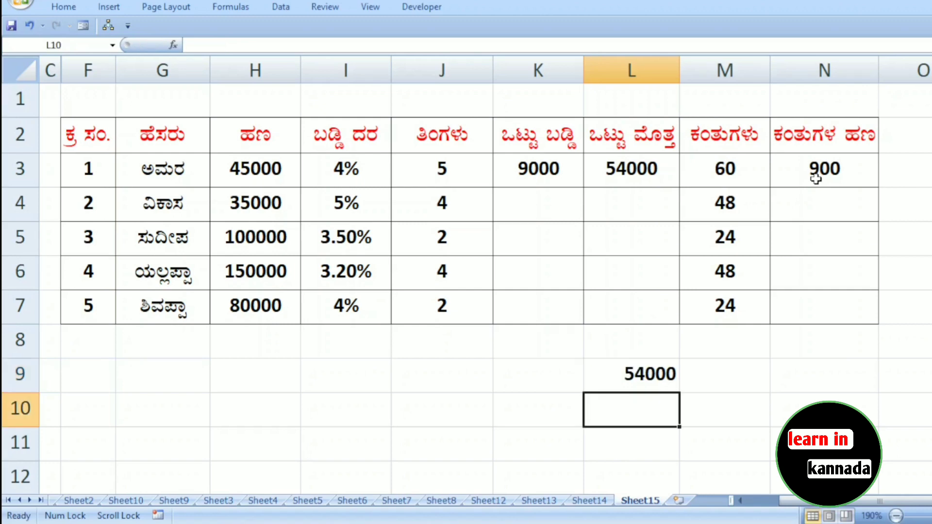
left_click(640, 373)
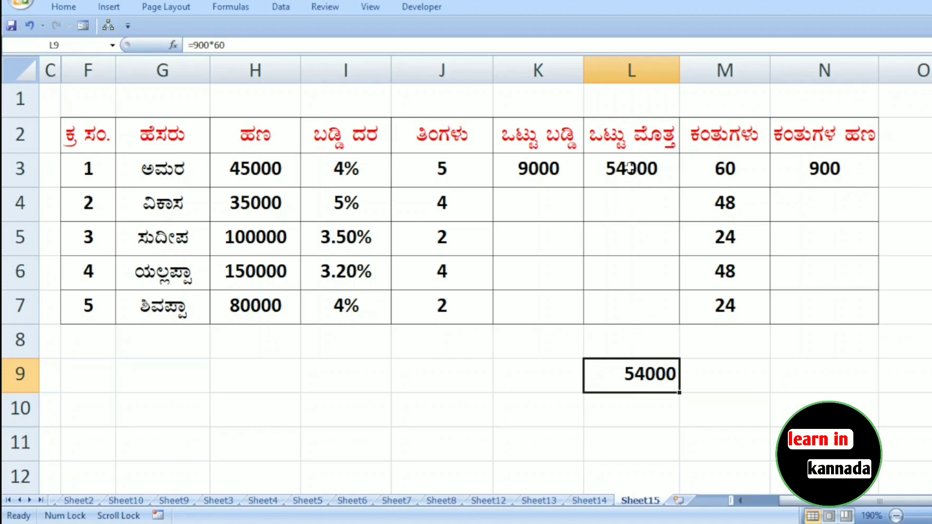
key("Delete")
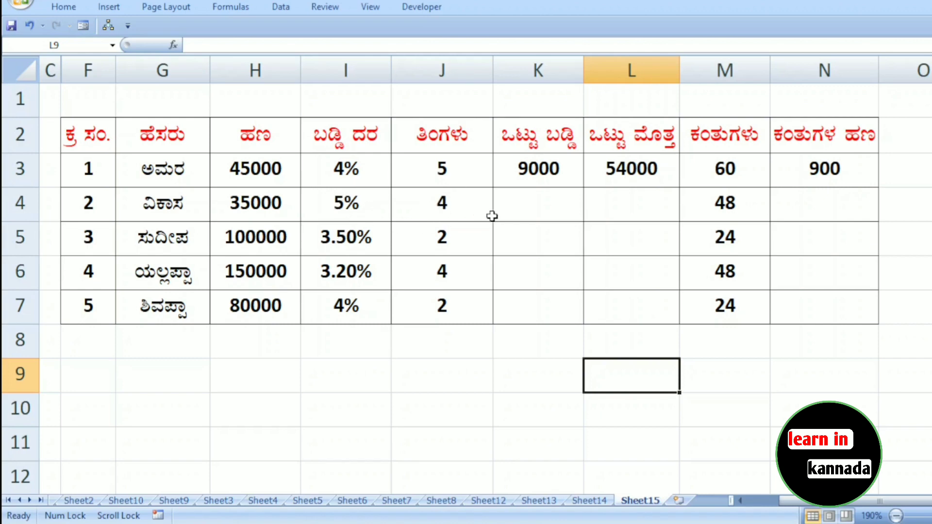
left_click(518, 213)
left_click(423, 204)
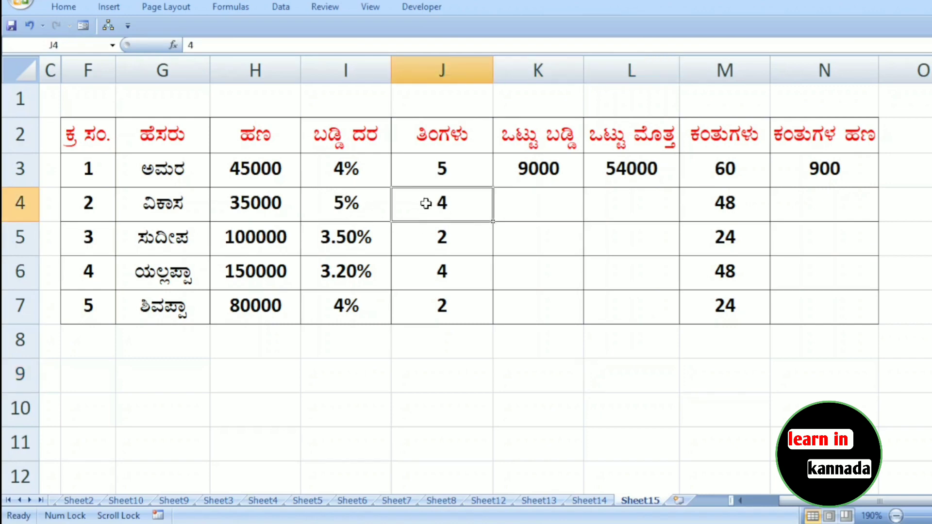
Step: Set the second borrower's term in J4 to 48 months and calculate the total interest in K4 with =H4*I4/12*J4
type("48")
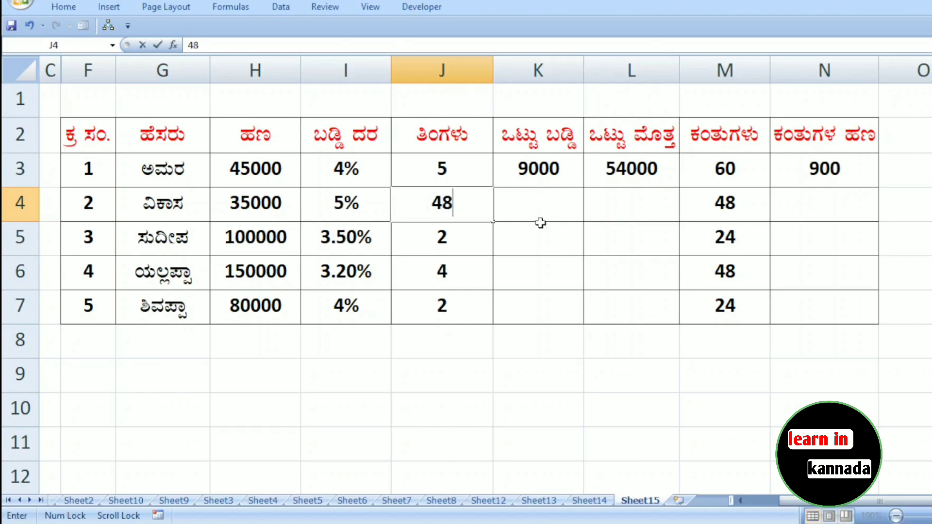
left_click(516, 204)
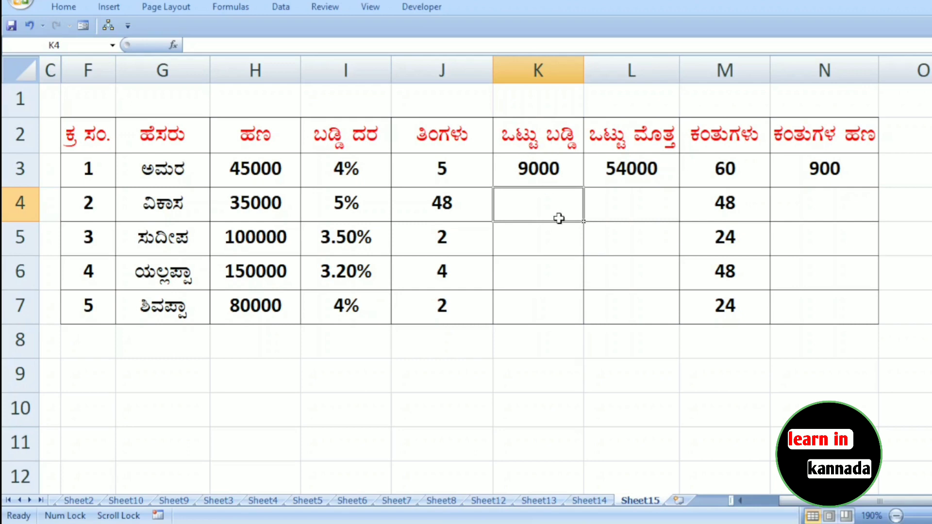
type("=")
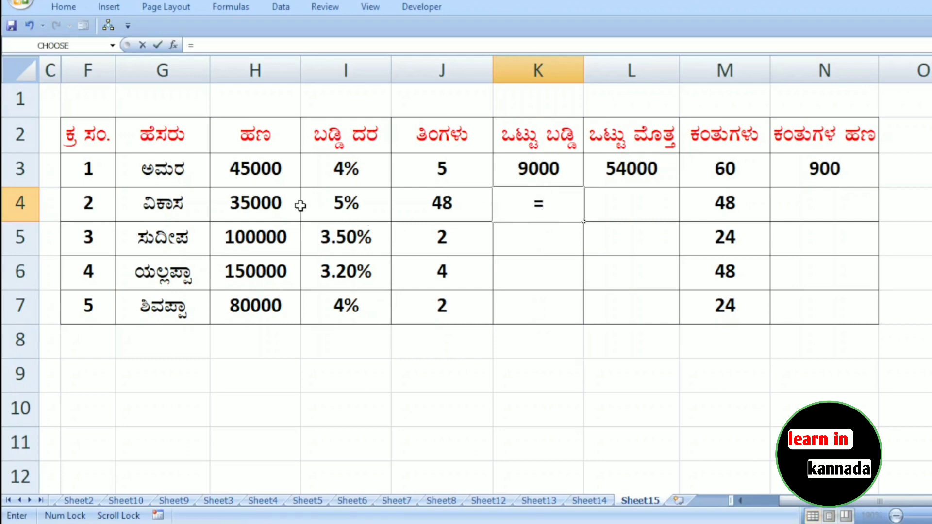
left_click(270, 205)
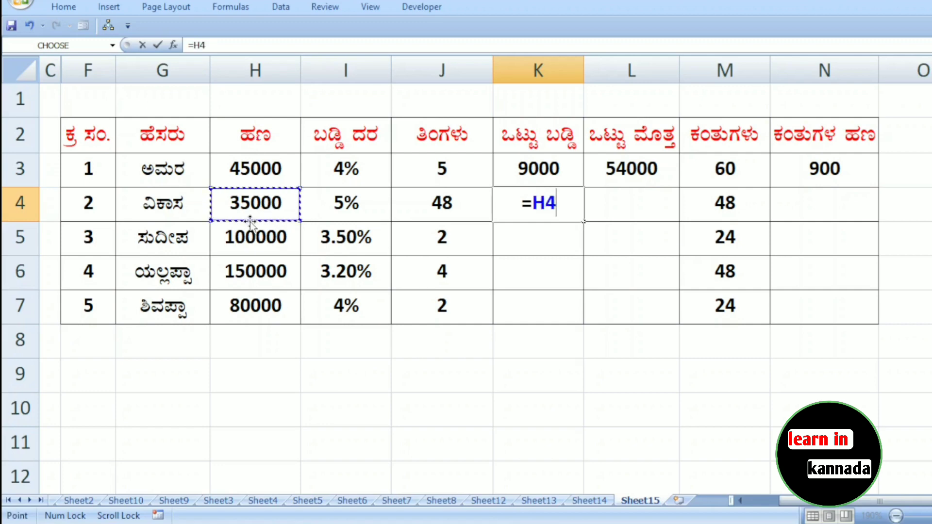
type("*")
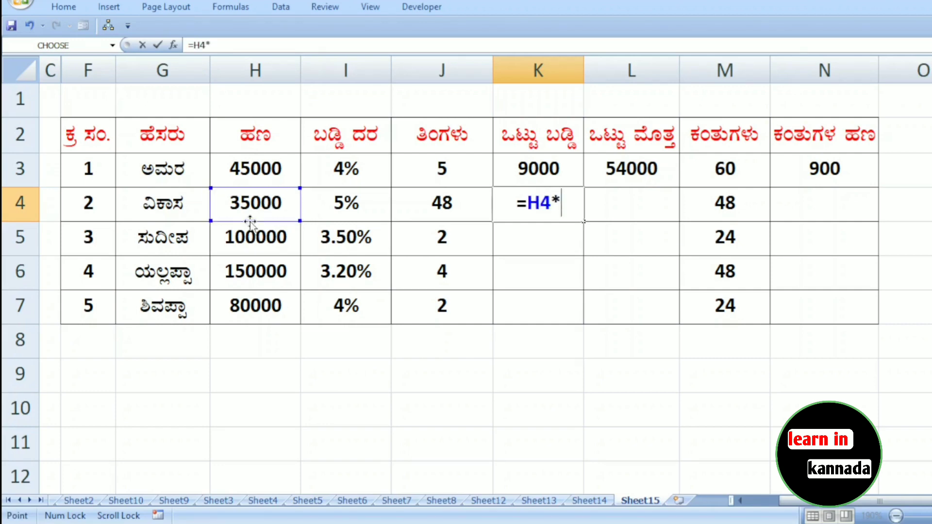
left_click(347, 204)
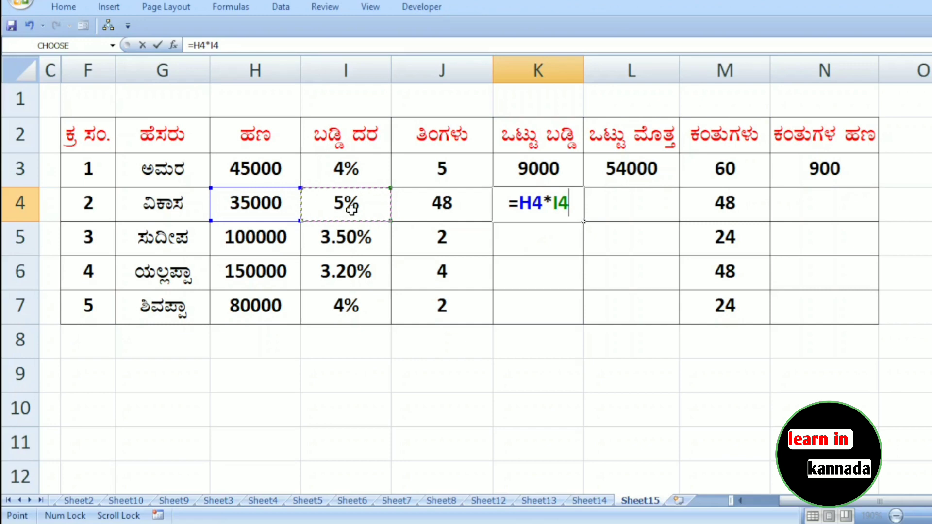
type("/")
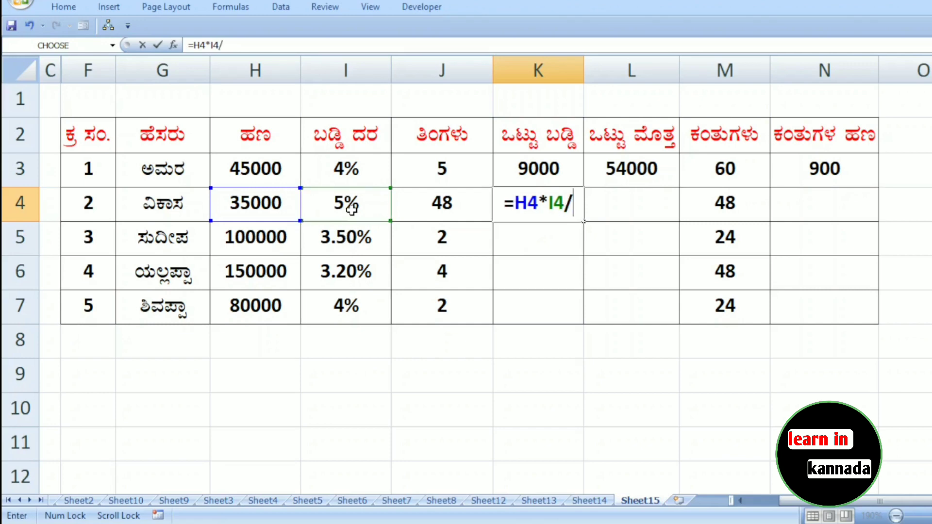
type("12")
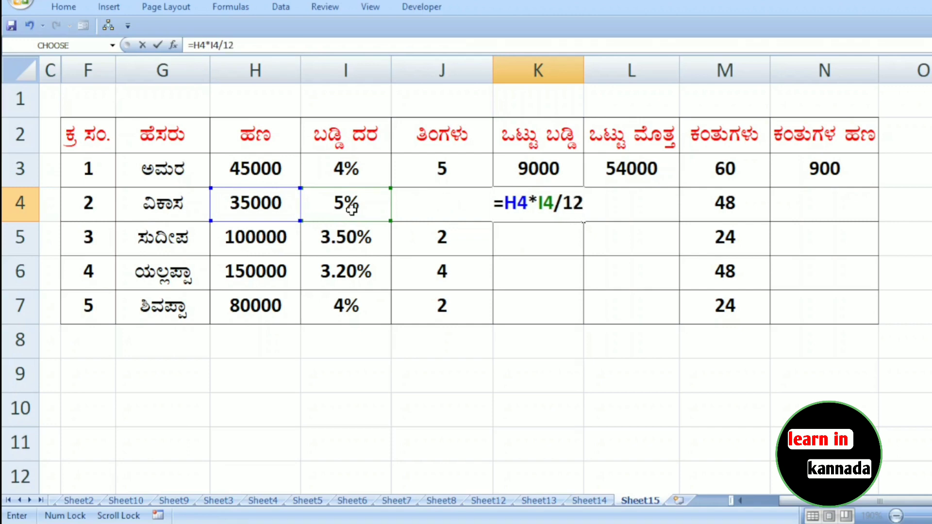
type("*")
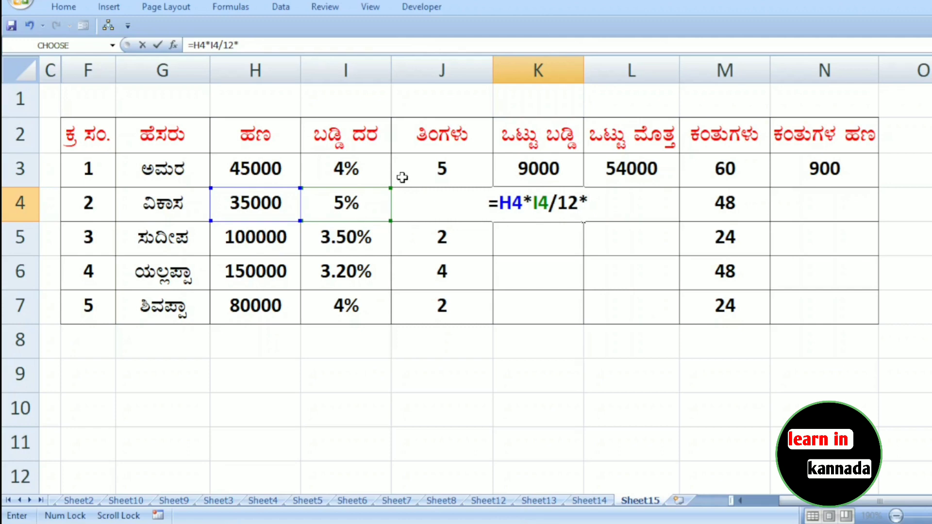
left_click(441, 243)
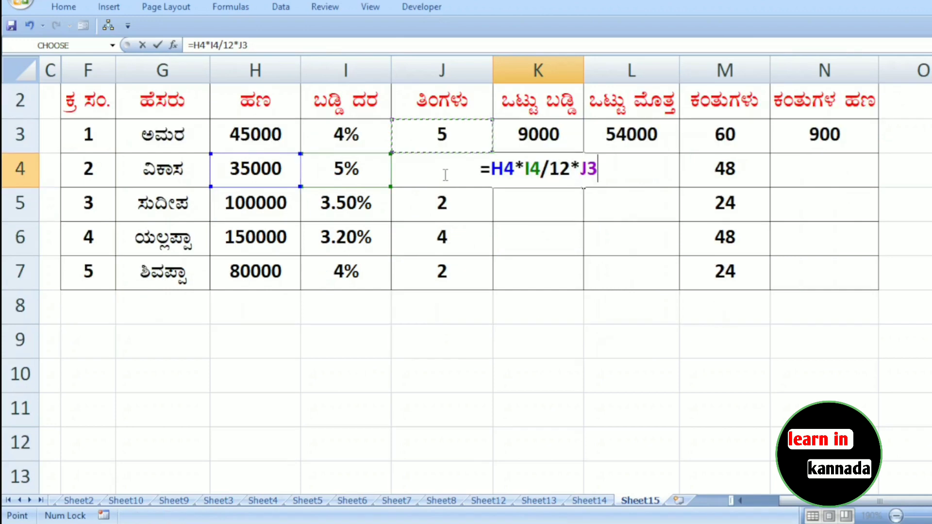
left_click(445, 174)
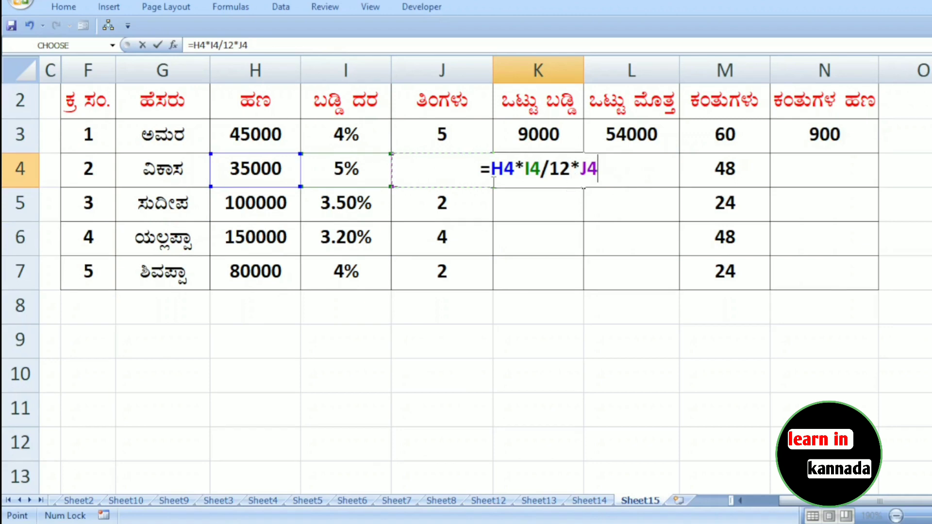
key("Return")
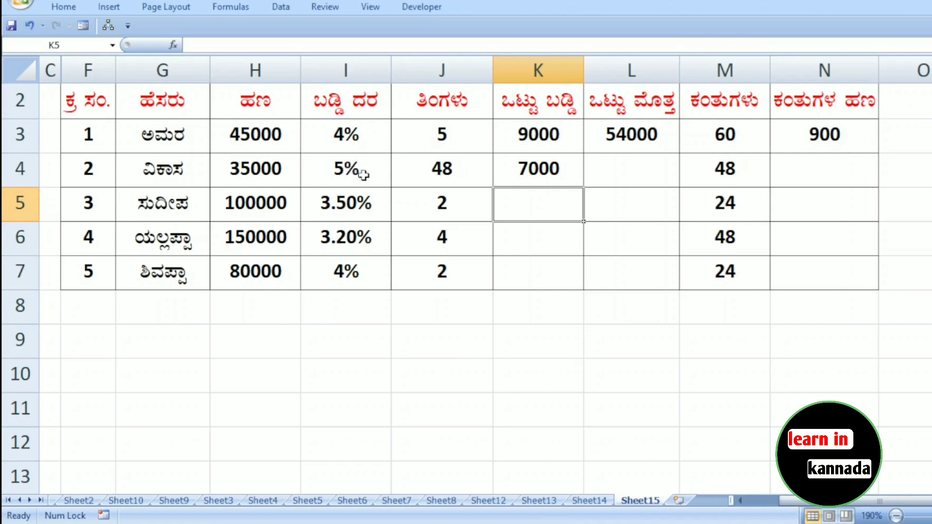
Step: Cross-check the second borrower's interest by calculating =H4*(5/100)/12*J4 in cell I9, and clear that cell
left_click(342, 335)
type("=")
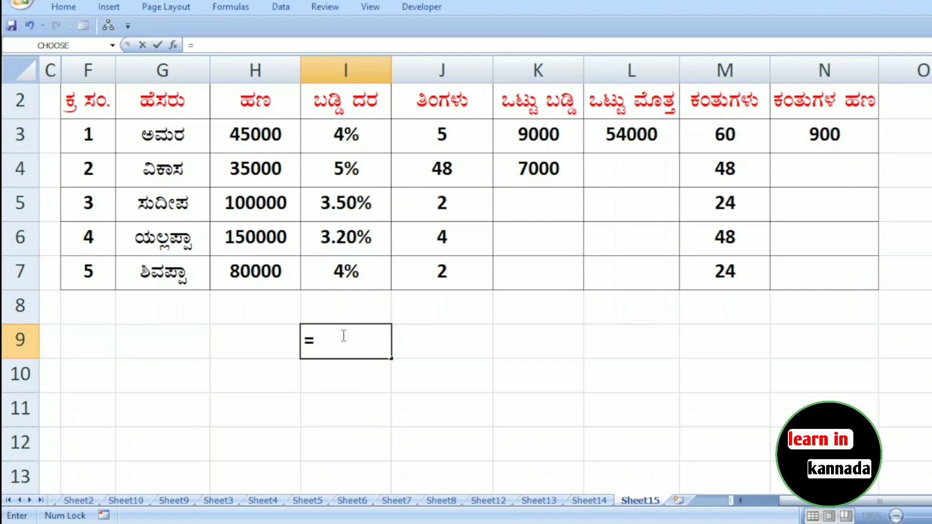
left_click(250, 171)
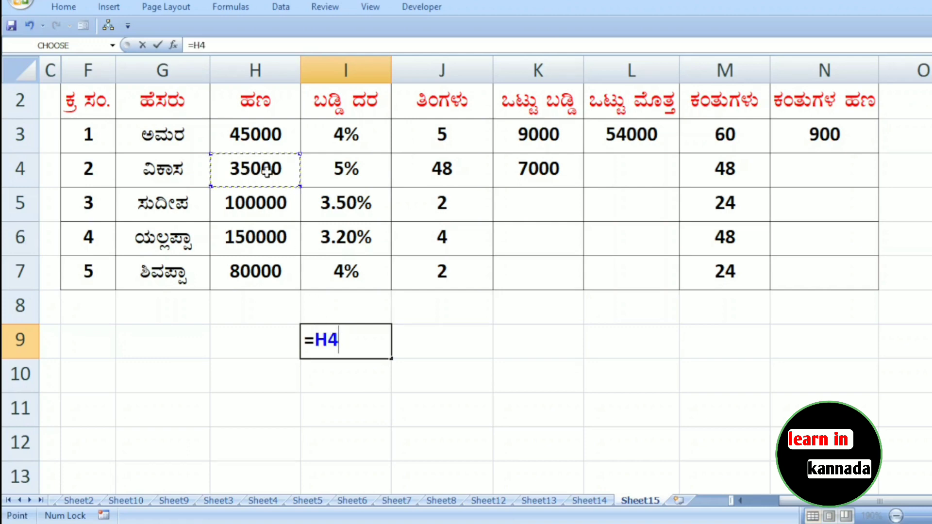
type("*(")
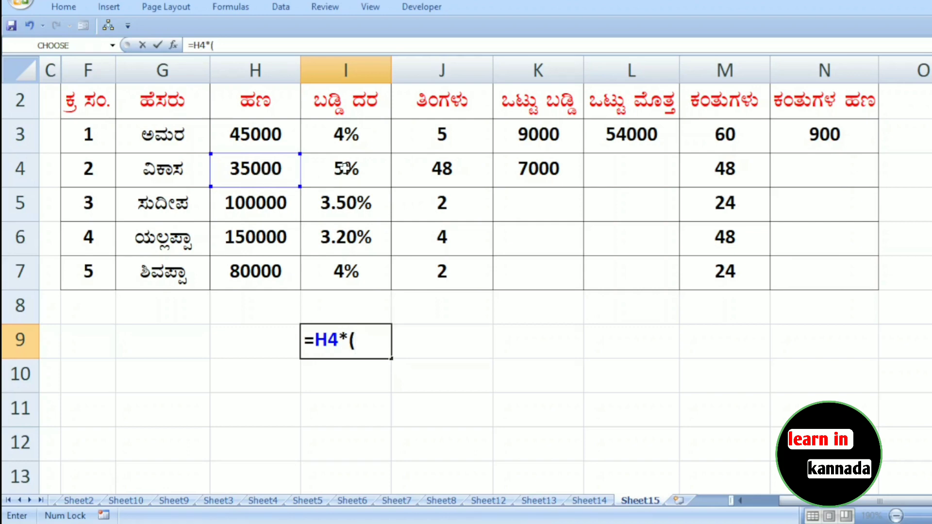
type("5/100)")
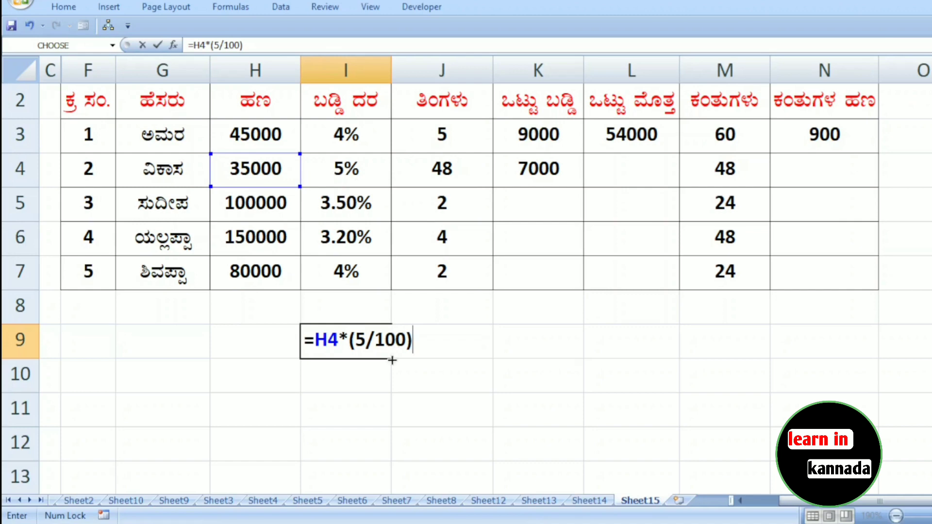
type("/12")
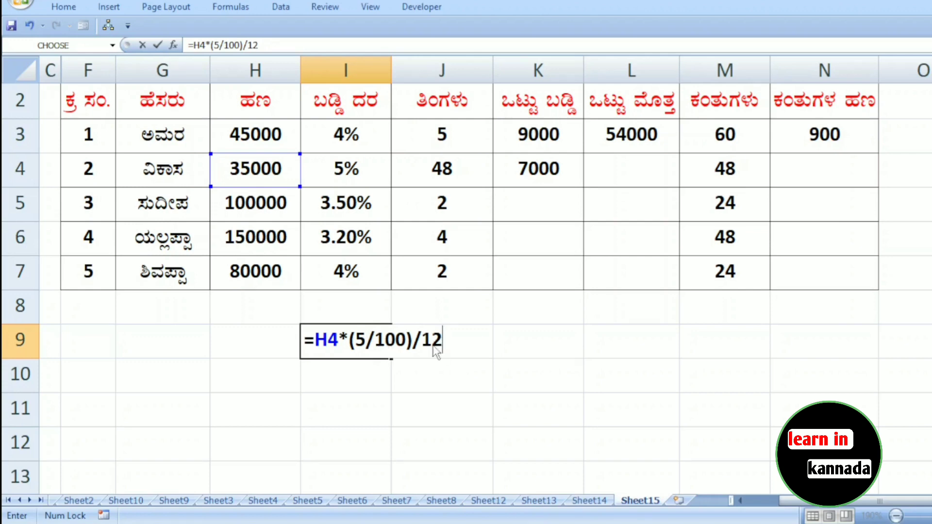
type("*")
left_click(435, 173)
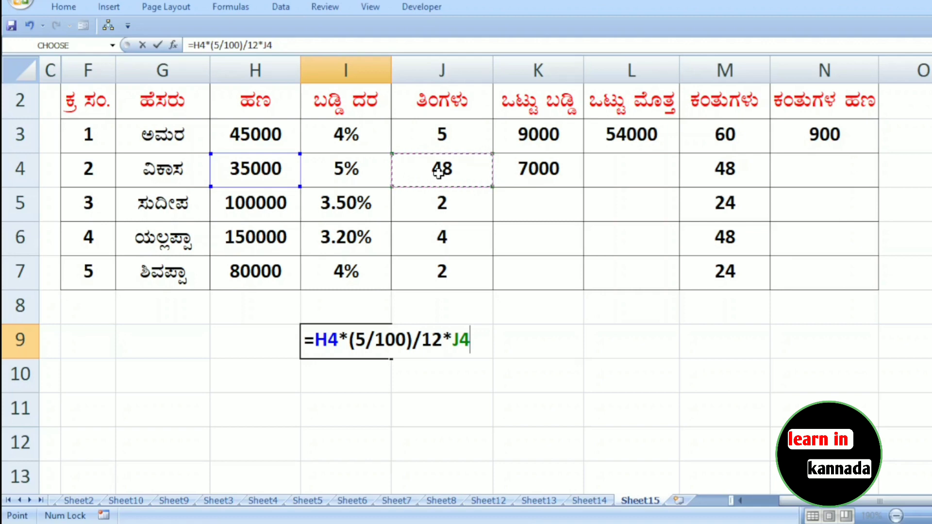
key("Return")
left_click(368, 338)
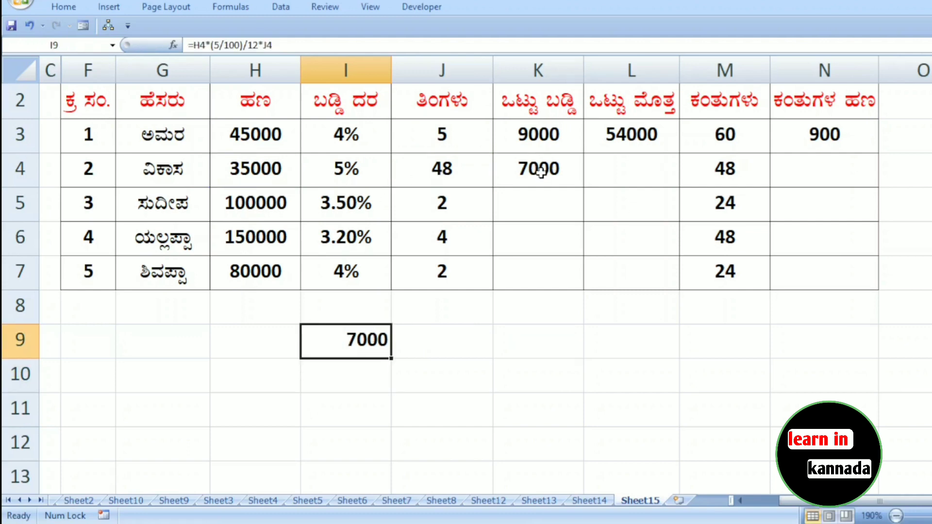
key("Delete")
Step: Calculate the second borrower's total amount in L4 by adding principal and interest with =H4+K4
left_click(621, 171)
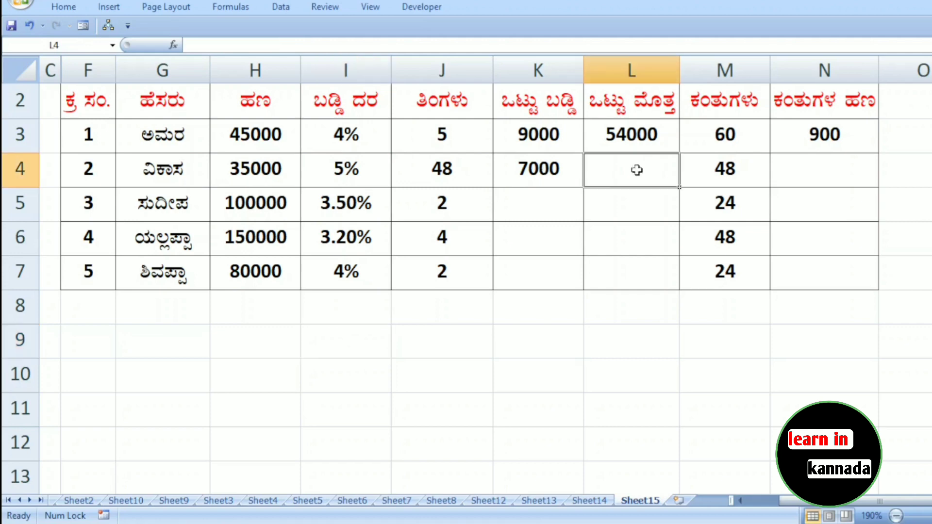
type("=")
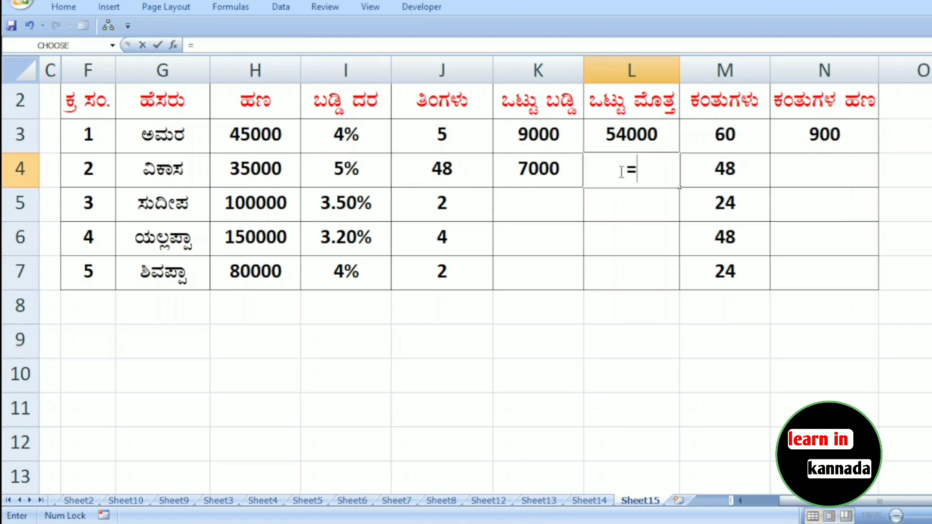
left_click(242, 170)
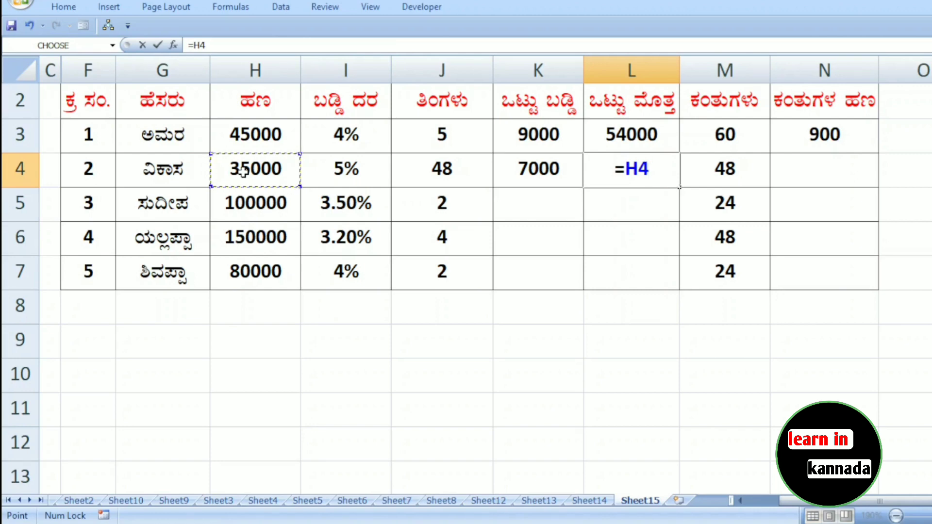
type("+")
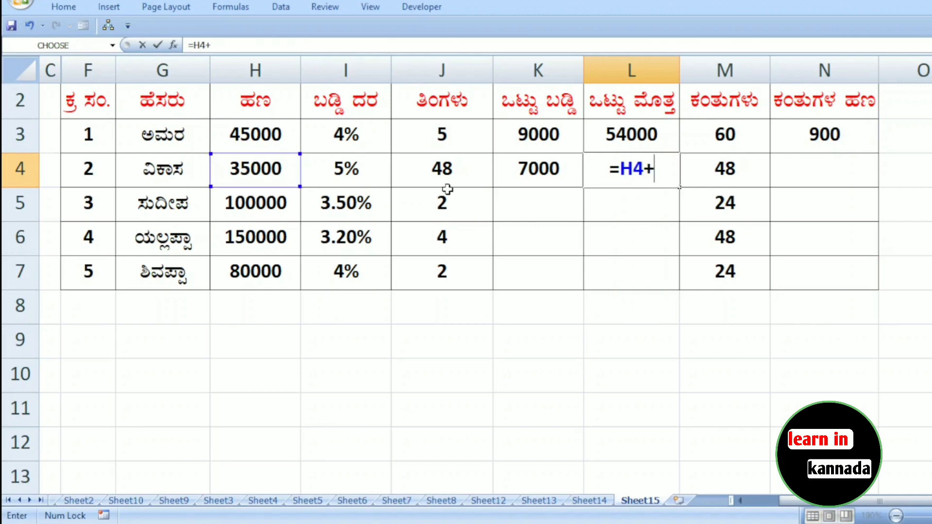
left_click(524, 163)
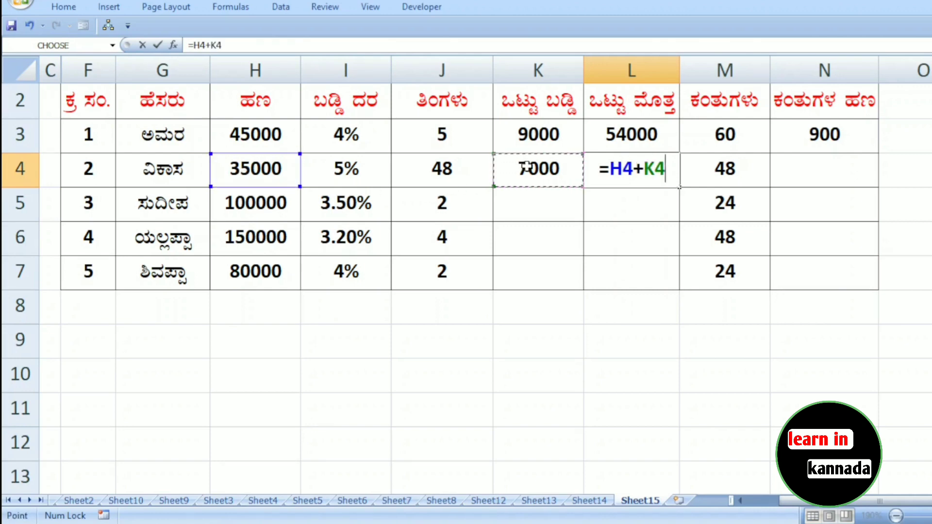
key("Return")
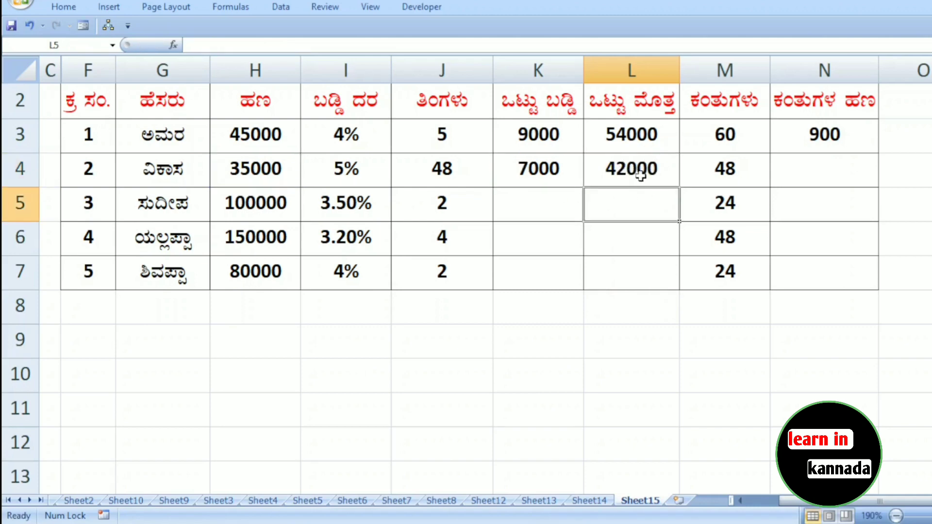
Step: Calculate the second borrower's installment amount in N4 by dividing the total by 48 installments with =L4/48
left_click(826, 171)
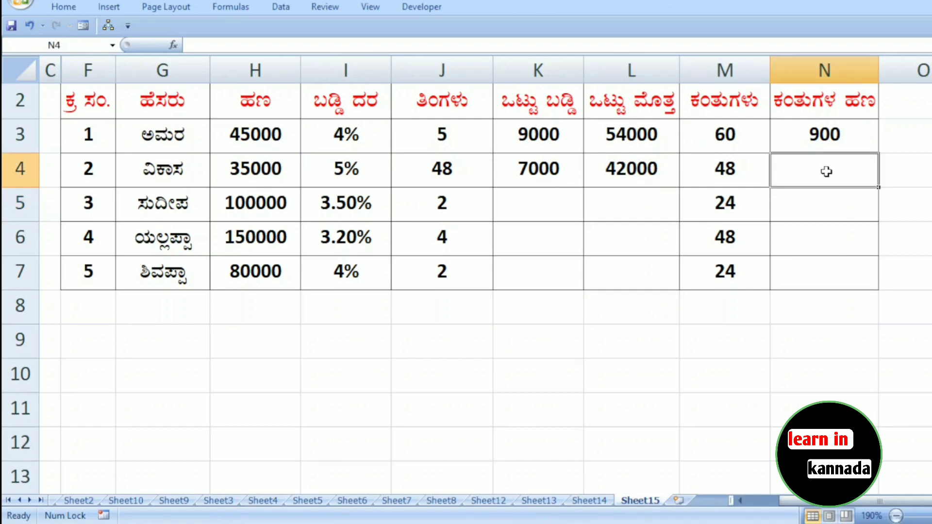
type("=")
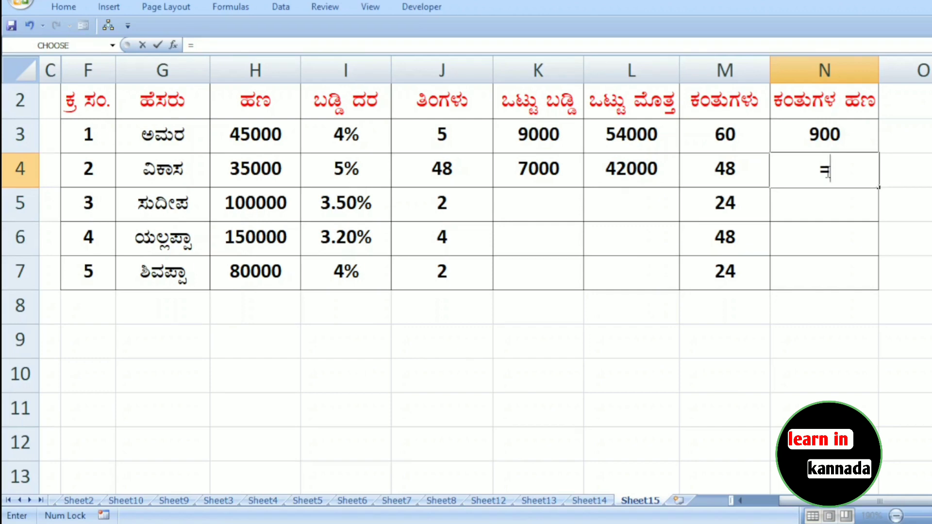
left_click(642, 164)
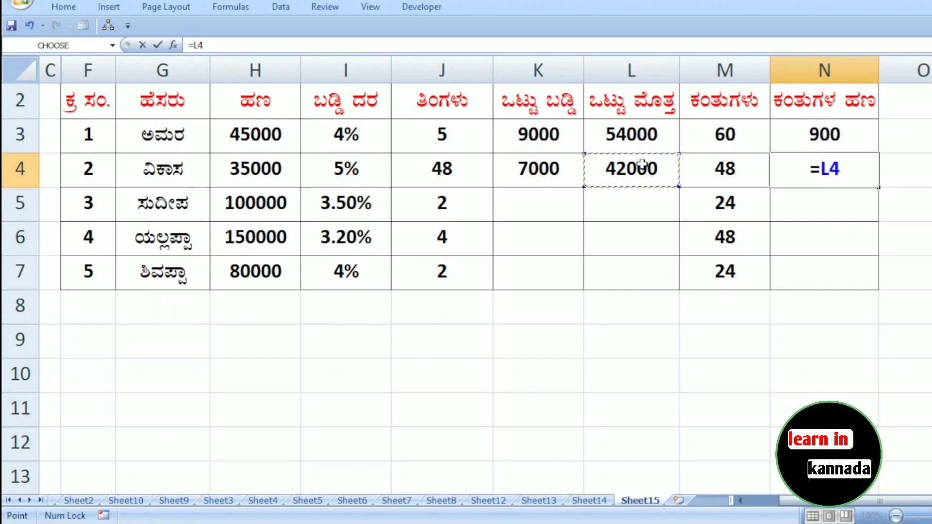
type("/48")
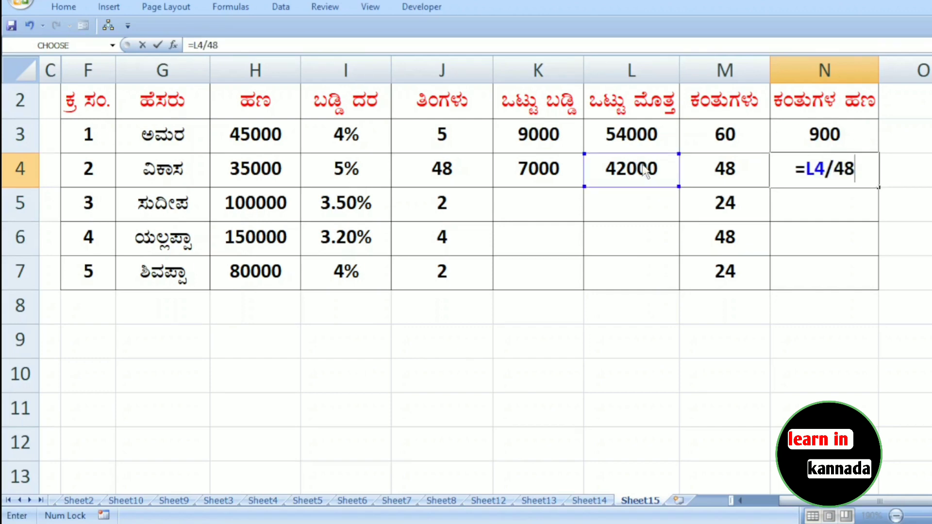
key("Return")
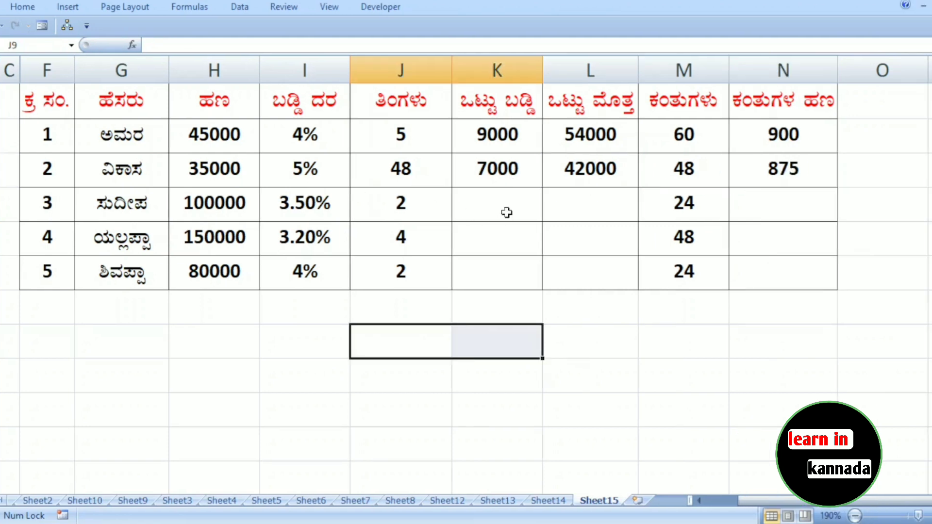
Step: Calculate the third borrower's total interest in K5 by multiplying principal, rate and years with =H5*I5*J5
left_click(503, 209)
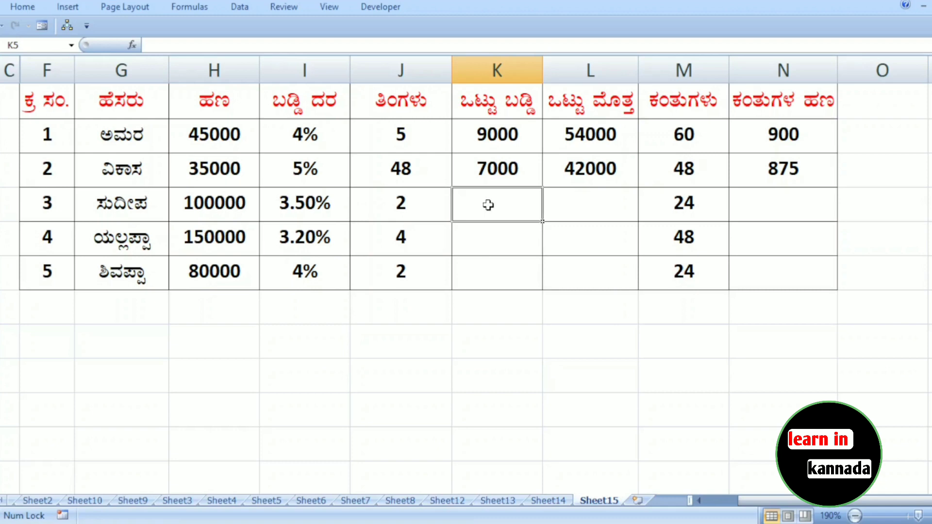
type("=")
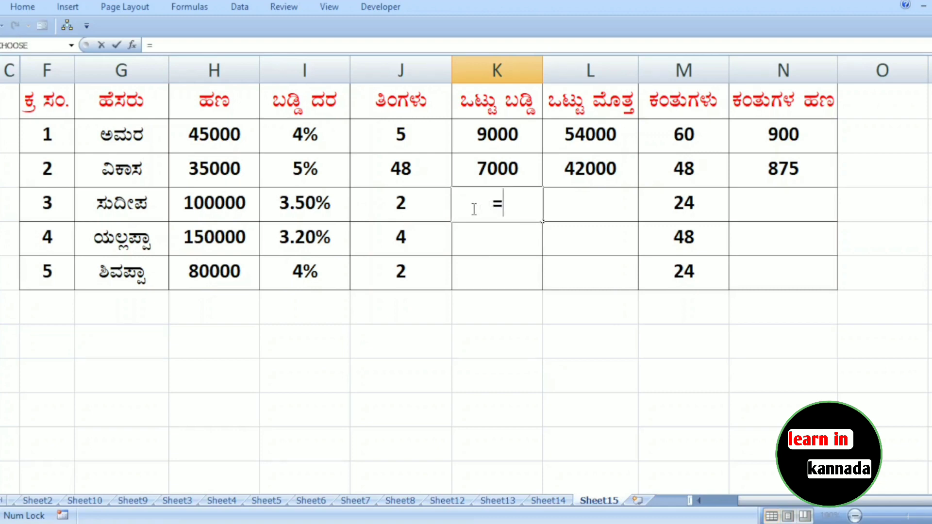
left_click(213, 206)
type("*")
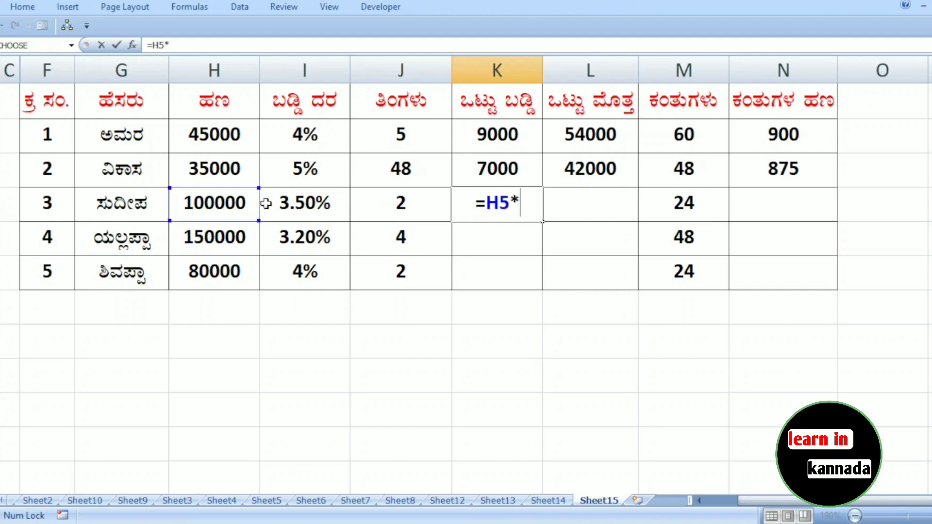
left_click(308, 206)
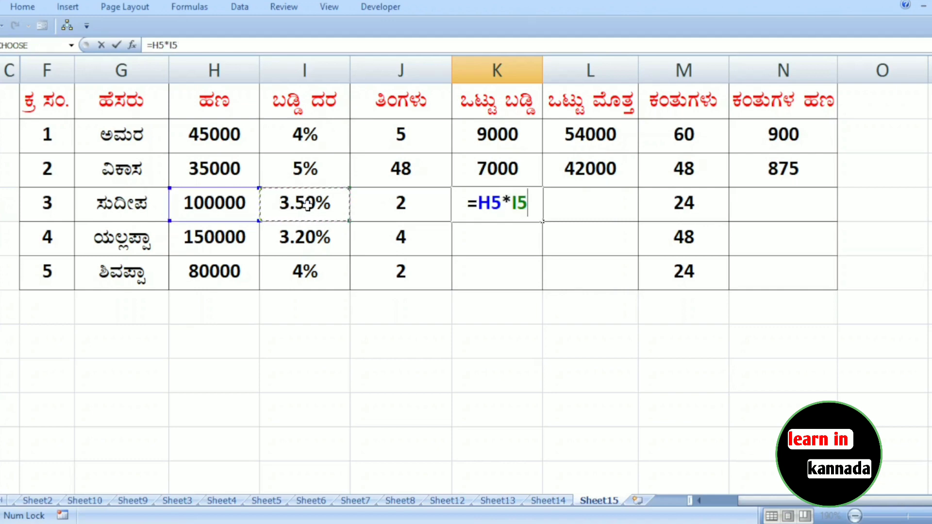
type("*")
left_click(399, 197)
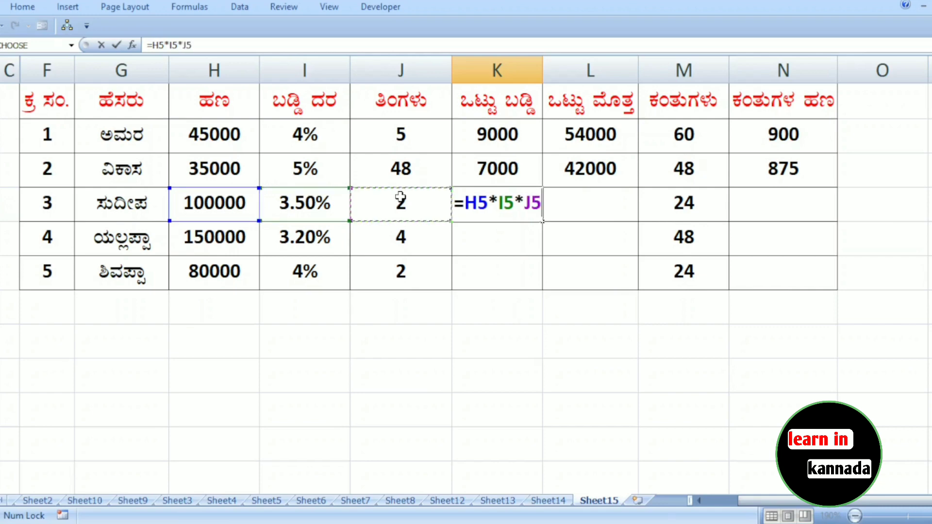
key("Return")
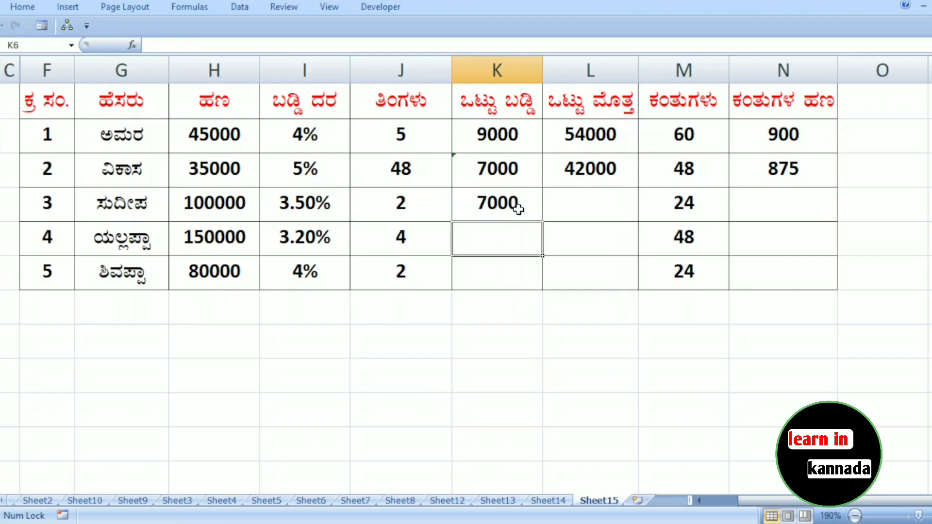
Step: Calculate the third borrower's total amount in L5 by adding principal and interest with =H5+K5
left_click(556, 212)
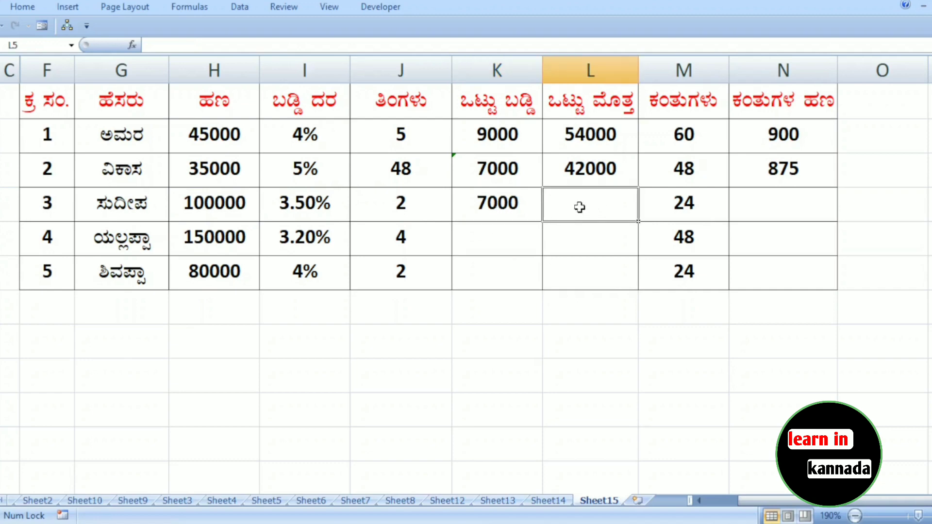
type("=")
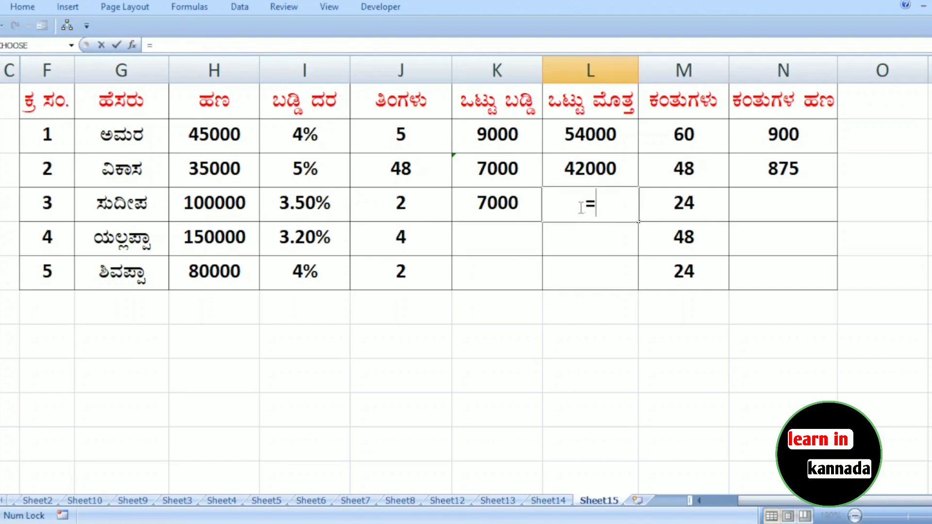
left_click(216, 209)
type("+")
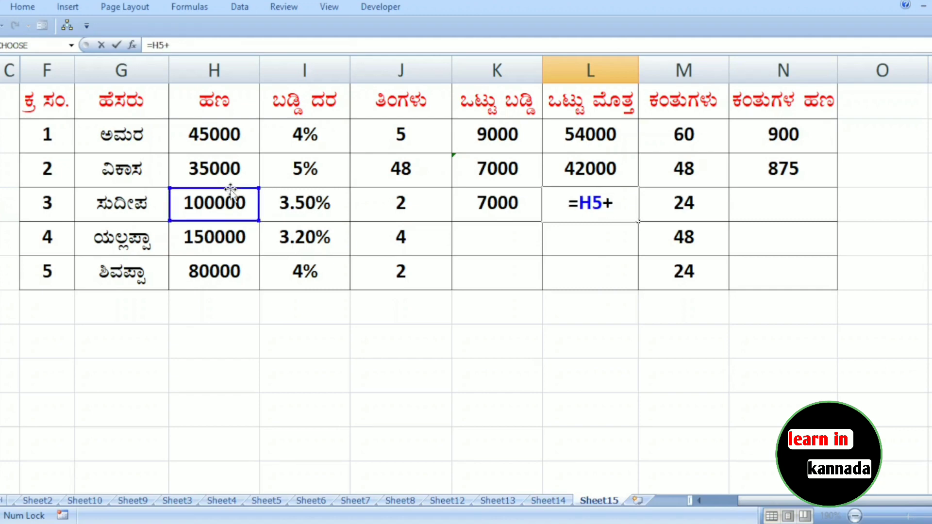
left_click(460, 203)
key("Return")
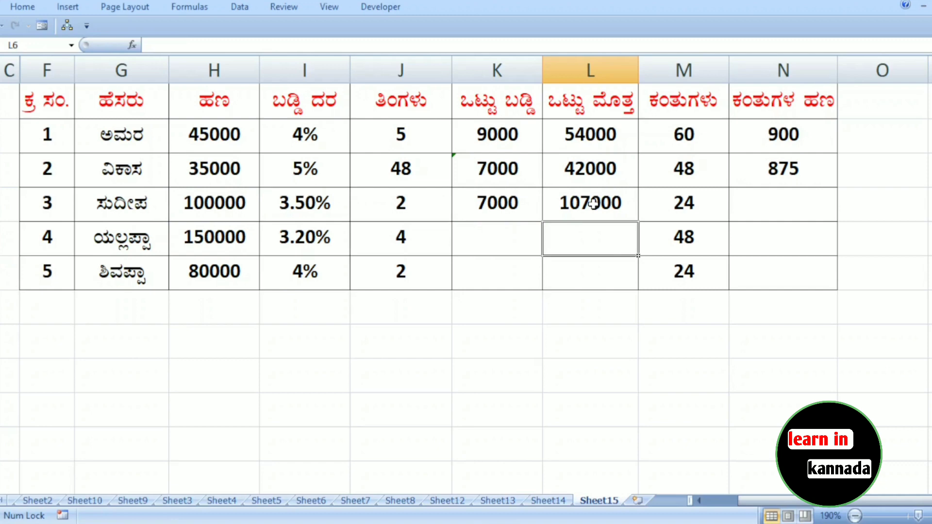
Step: Calculate the third borrower's installment amount in N5 by dividing the total by the number of installments with =L5/M5
left_click(765, 209)
type("=")
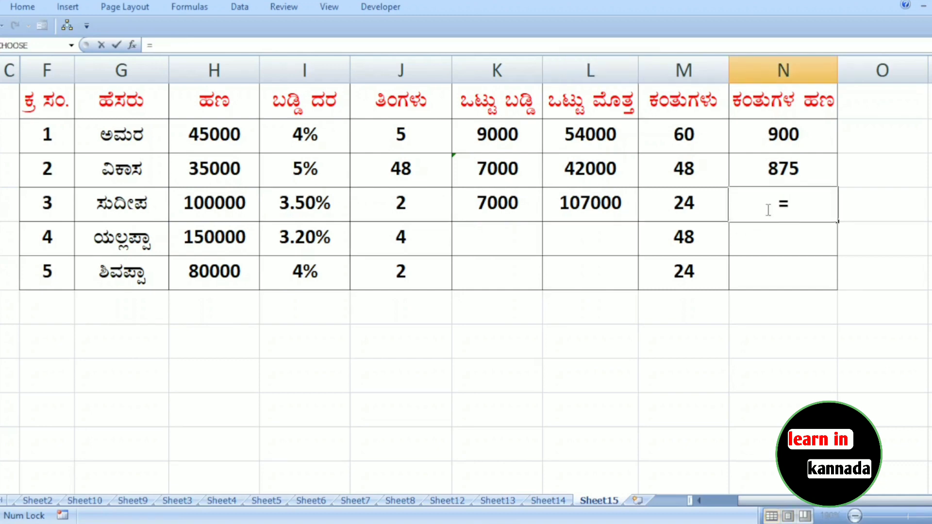
left_click(567, 211)
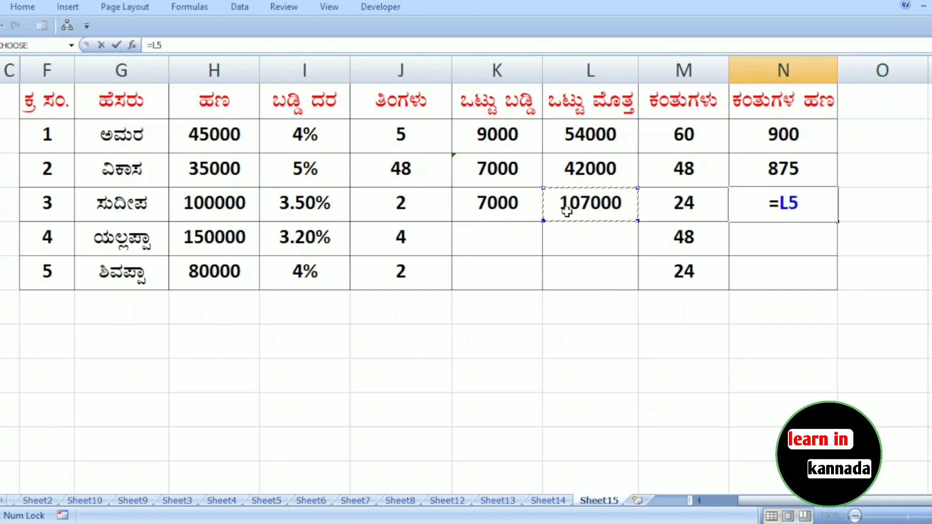
type("/")
left_click(670, 215)
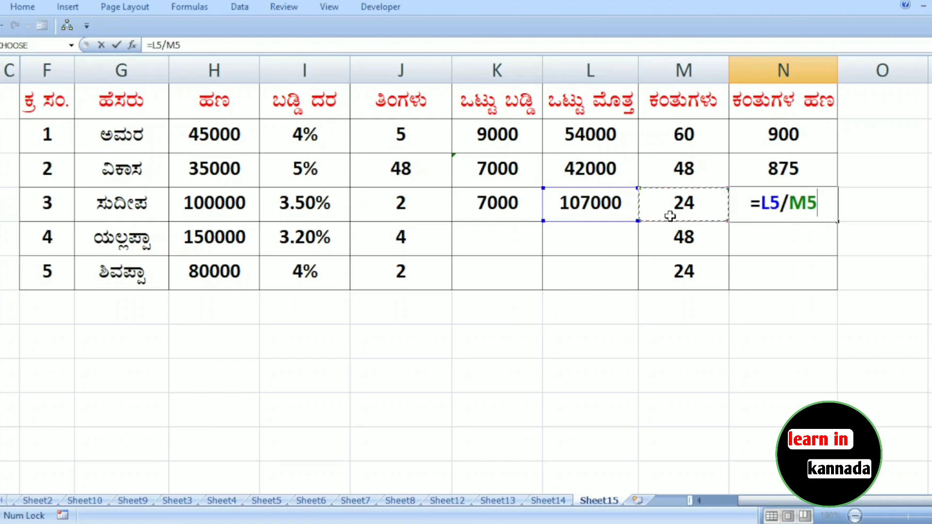
key("Return")
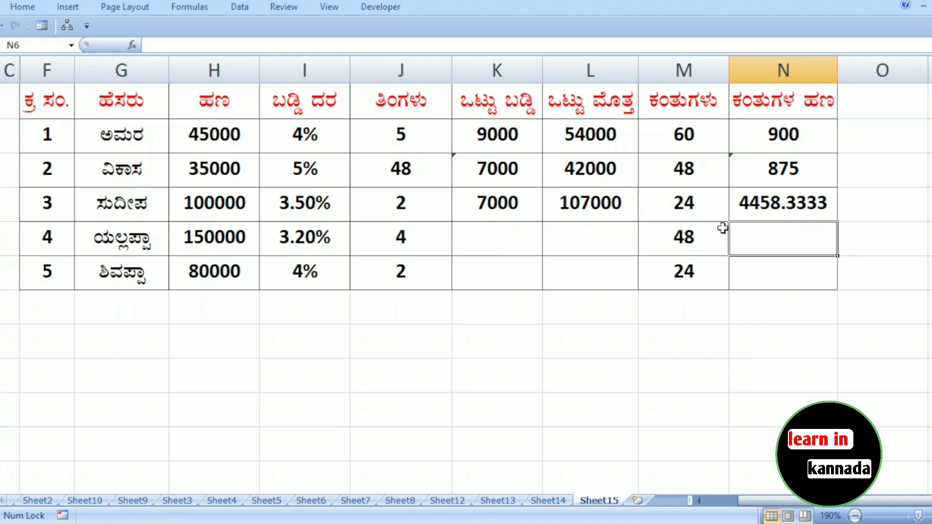
Step: Calculate the fourth borrower's total interest in K6 by multiplying principal, rate and years with =H6*I6*J6
left_click(474, 239)
type("=")
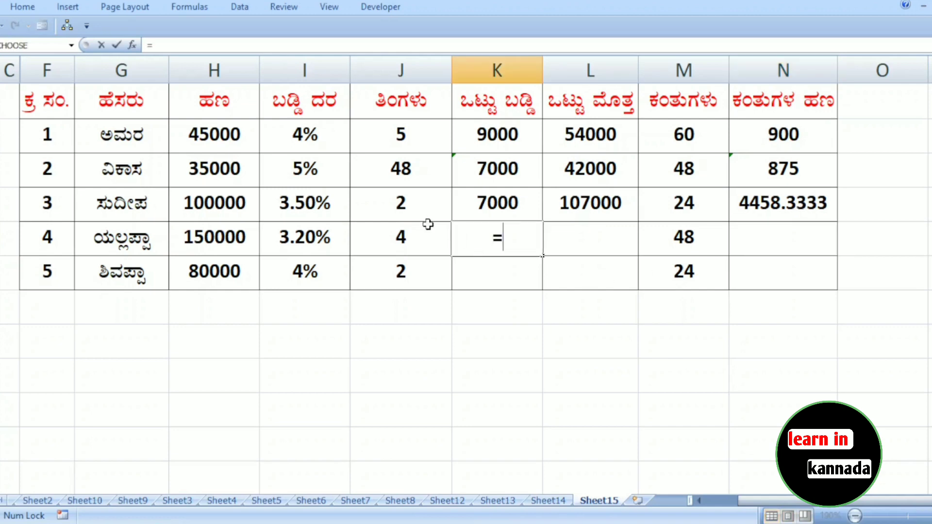
left_click(213, 238)
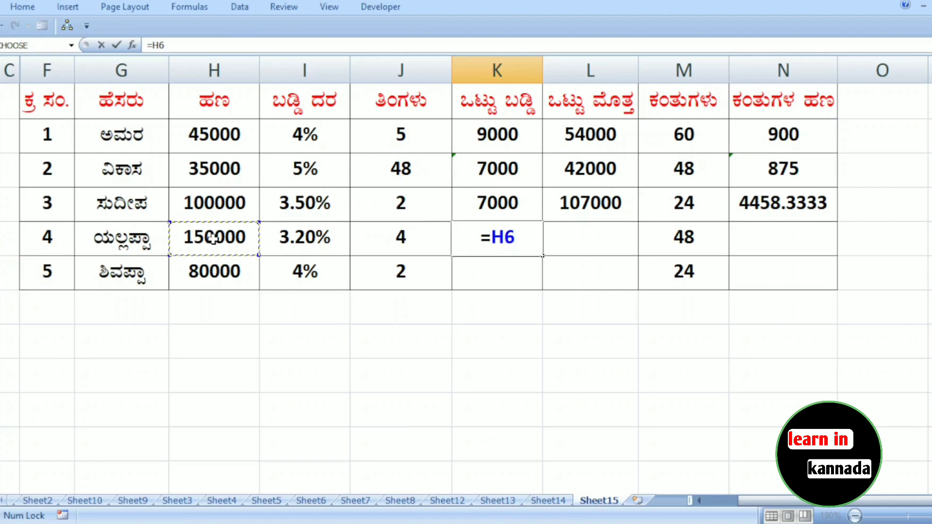
type("*")
left_click(301, 243)
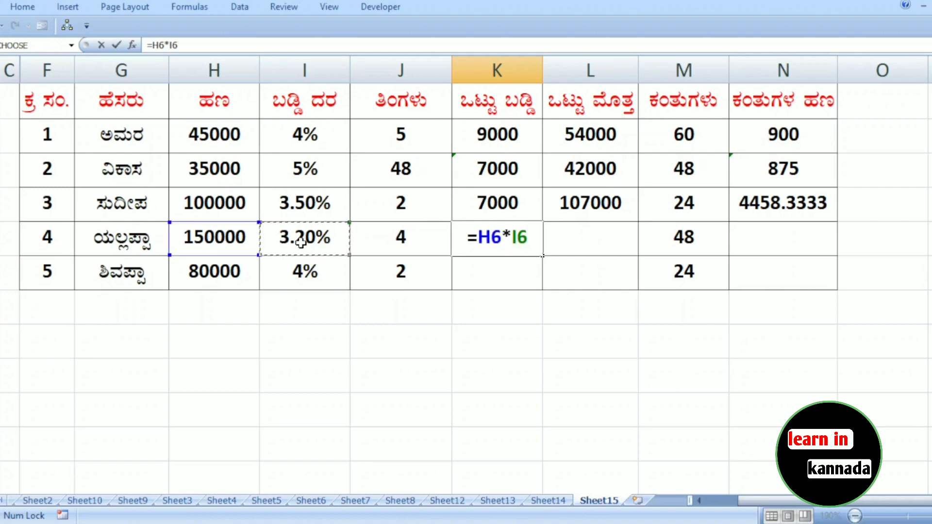
type("*")
left_click(407, 240)
key("Return")
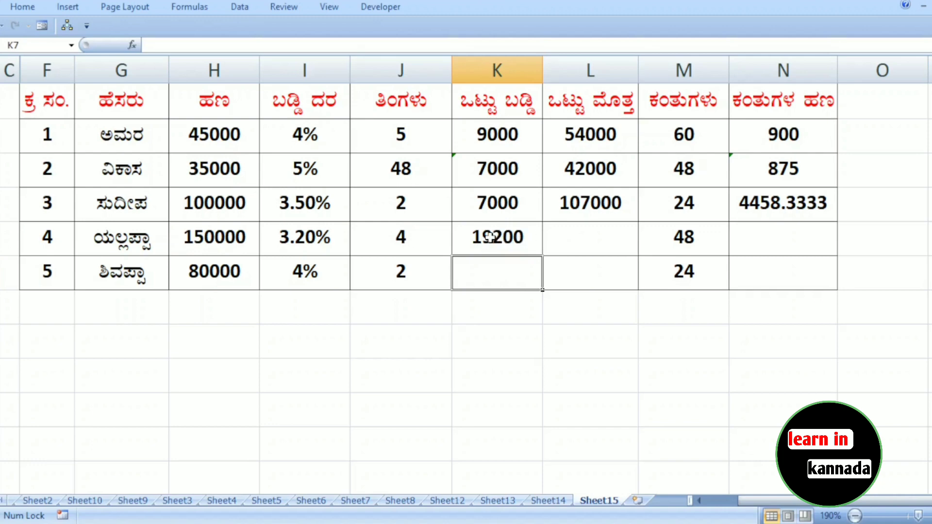
Step: Calculate the fourth borrower's total amount in L6 by adding principal and interest with =H6+K6
left_click(579, 248)
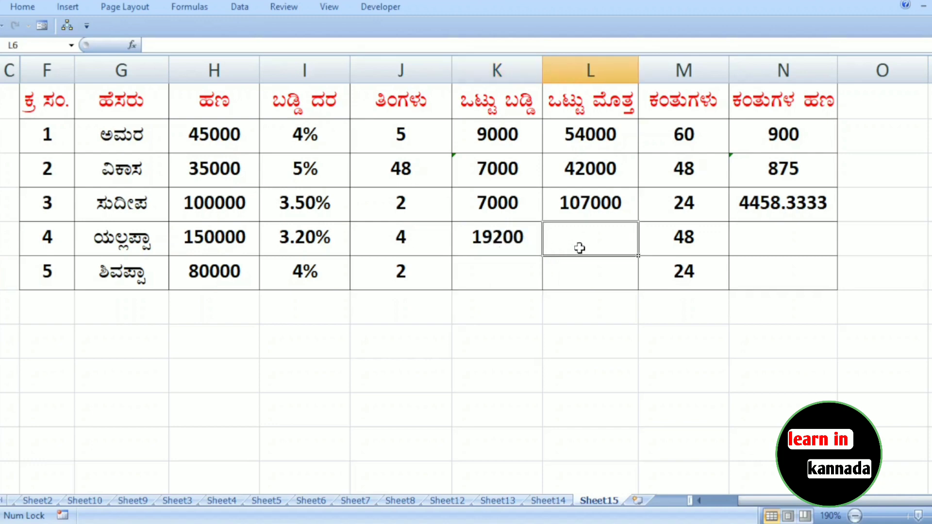
type("=")
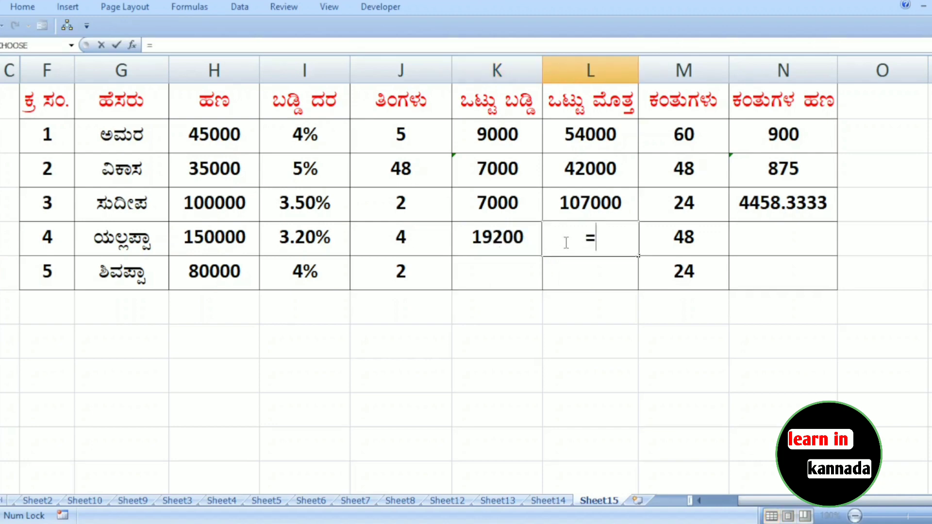
left_click(199, 238)
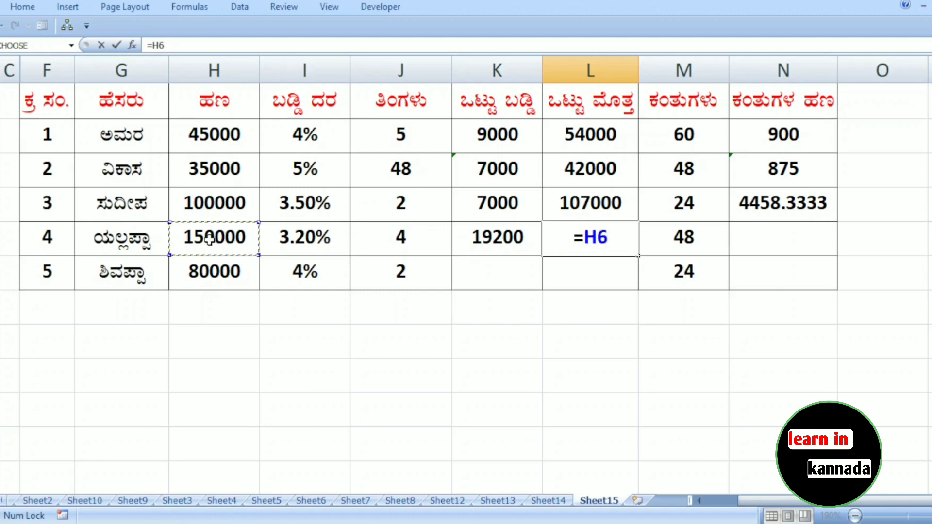
type("+")
left_click(506, 245)
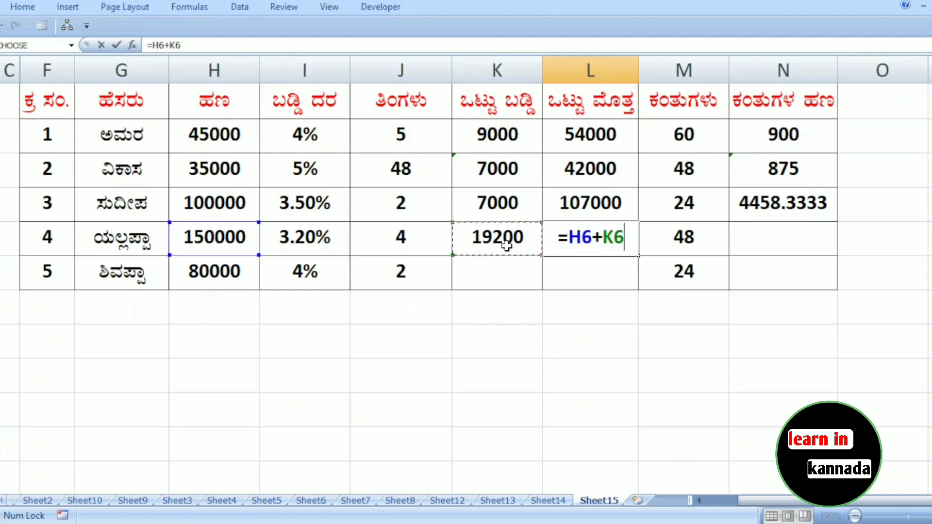
key("Return")
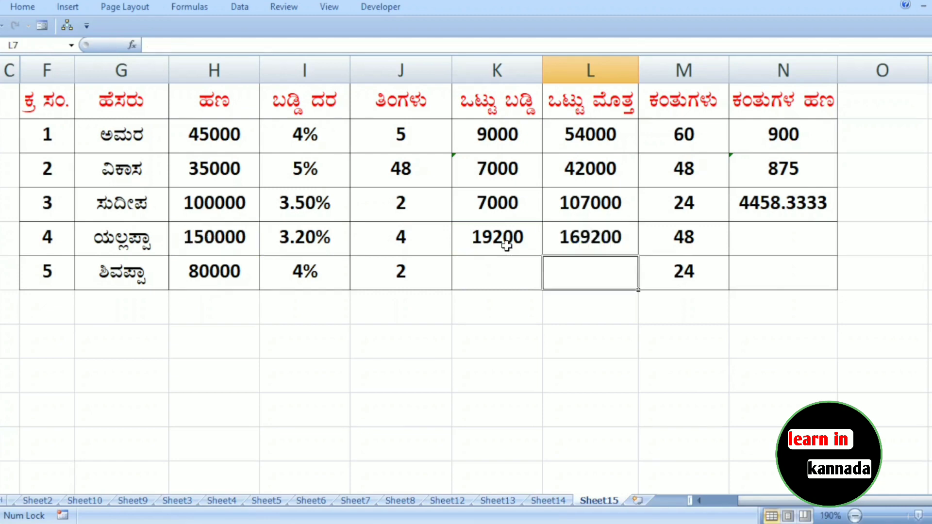
Step: Calculate the fourth borrower's installment amount in N6 by dividing the total by the number of installments with =L6/M6
left_click(777, 236)
type("=")
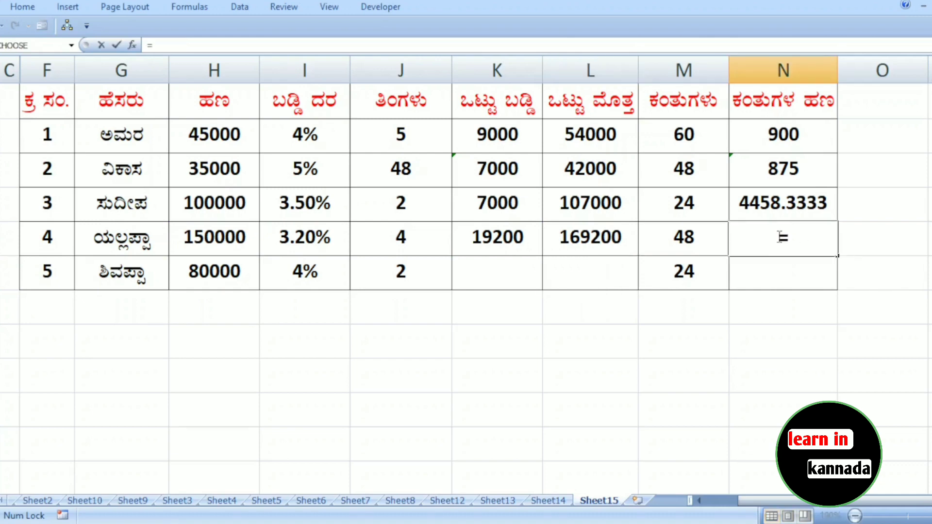
left_click(569, 238)
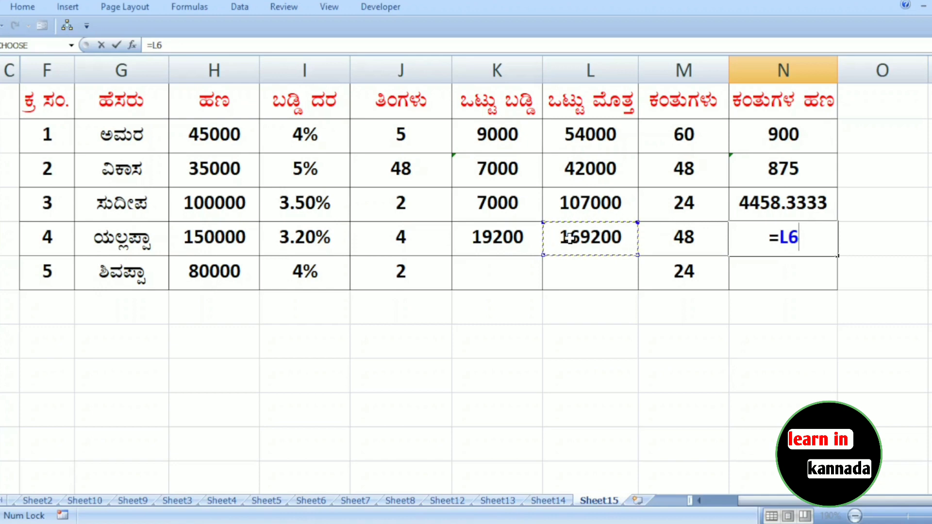
type("/")
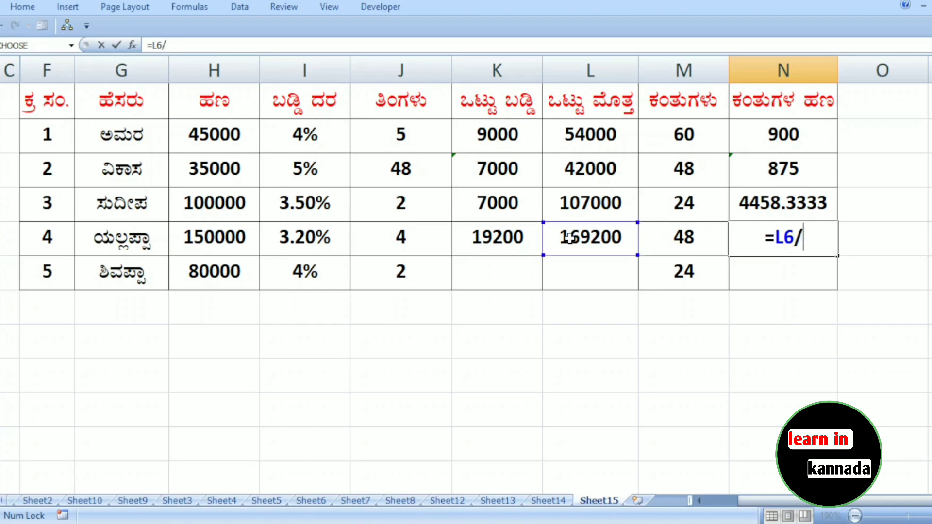
left_click(699, 245)
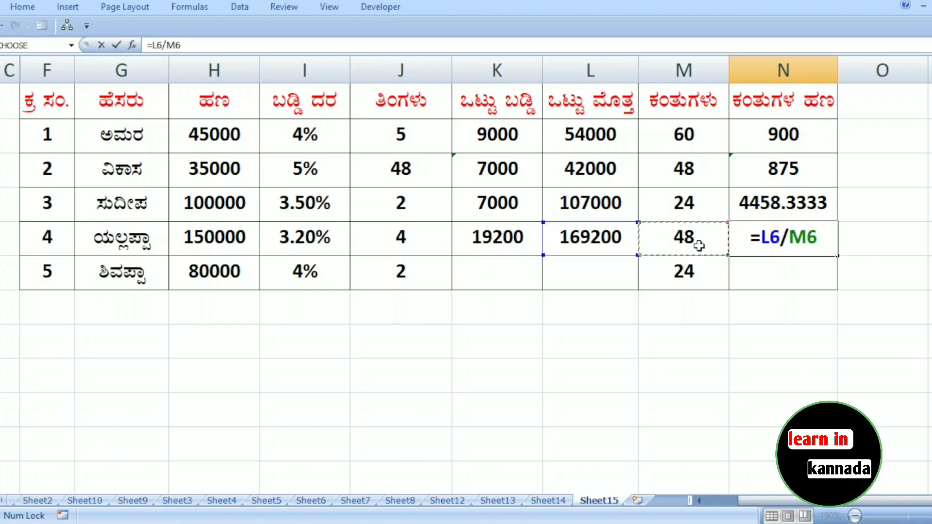
key("Return")
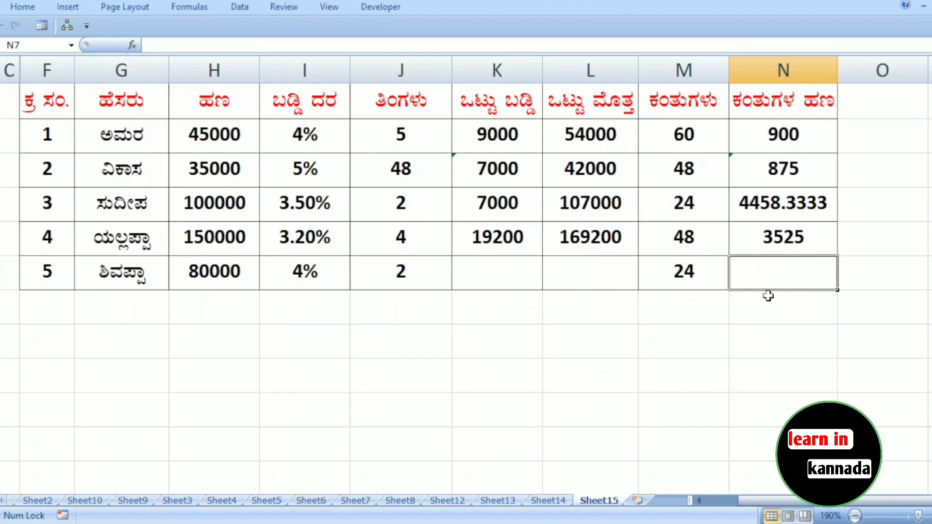
scroll(628, 331, "up", 1)
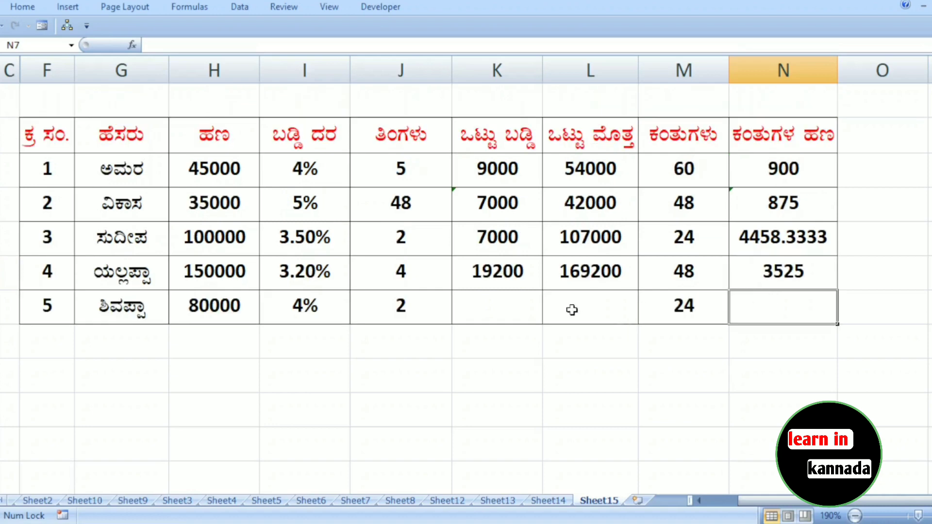